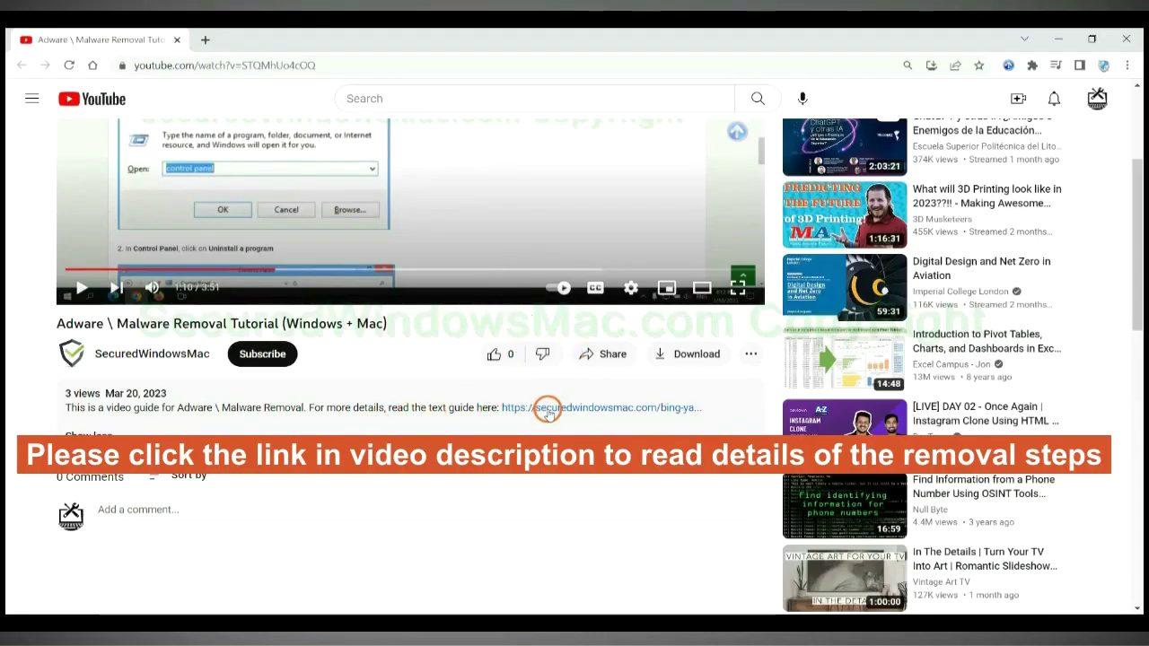
Step: Open the SecuredWindowsMac.com Bing/Yahoo Redirect removal guide linked in the video description
left_click(547, 408)
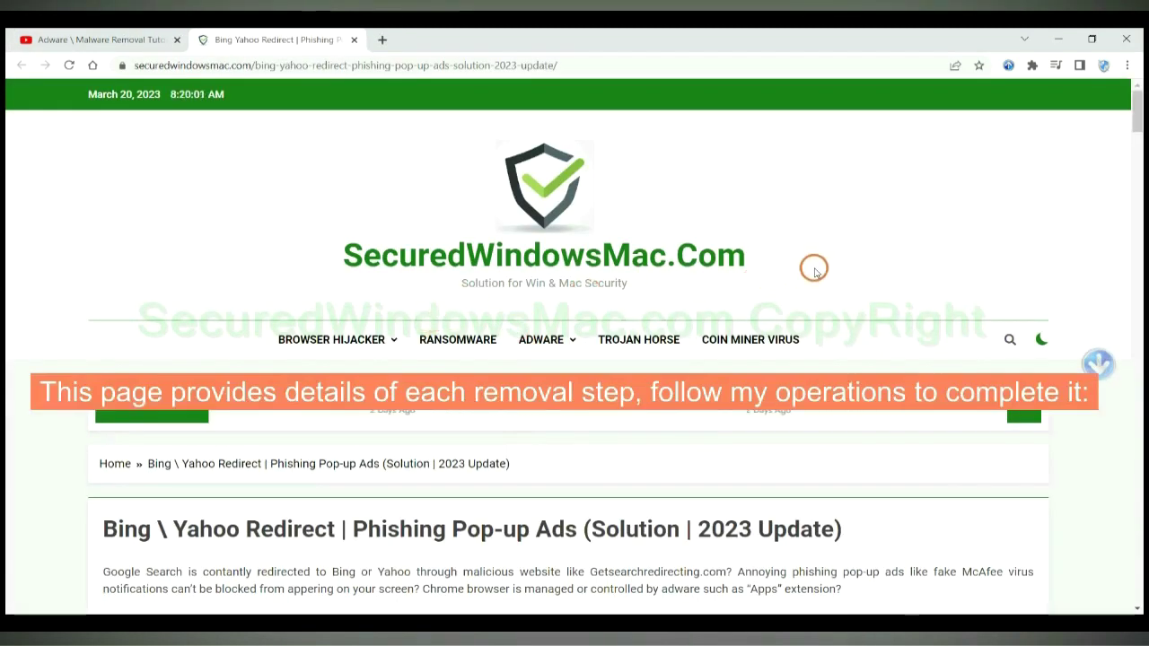
Step: Scroll to the Instant Automatic Removal section and highlight its heading
scroll(814, 269, "down", 12)
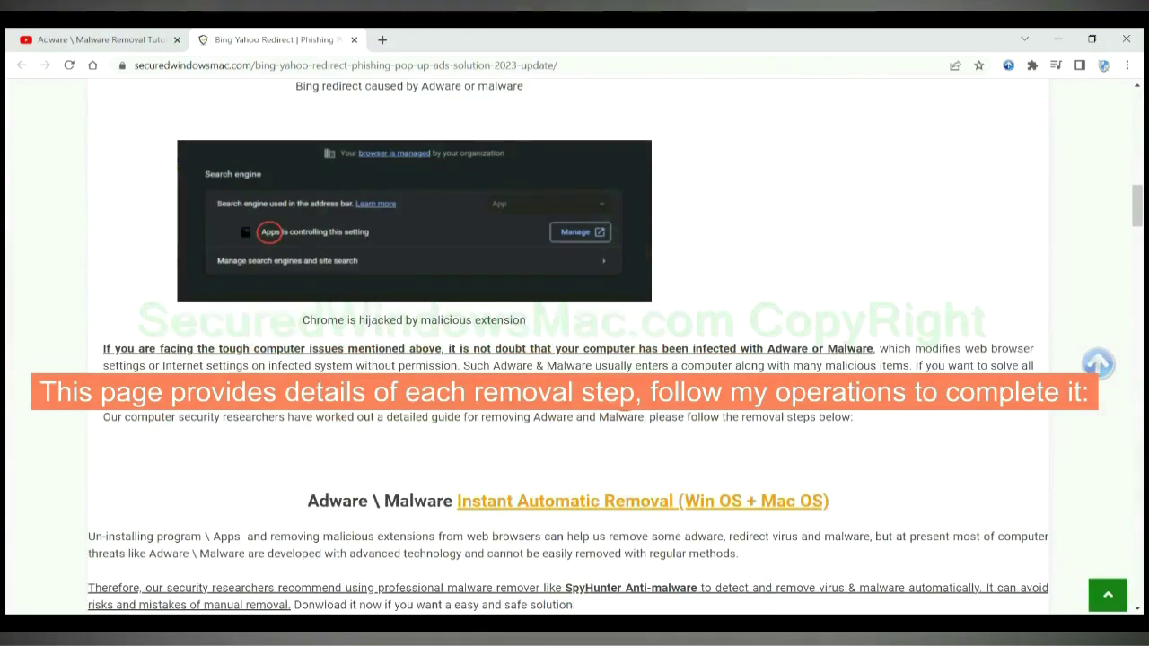
scroll(623, 398, "down", 5)
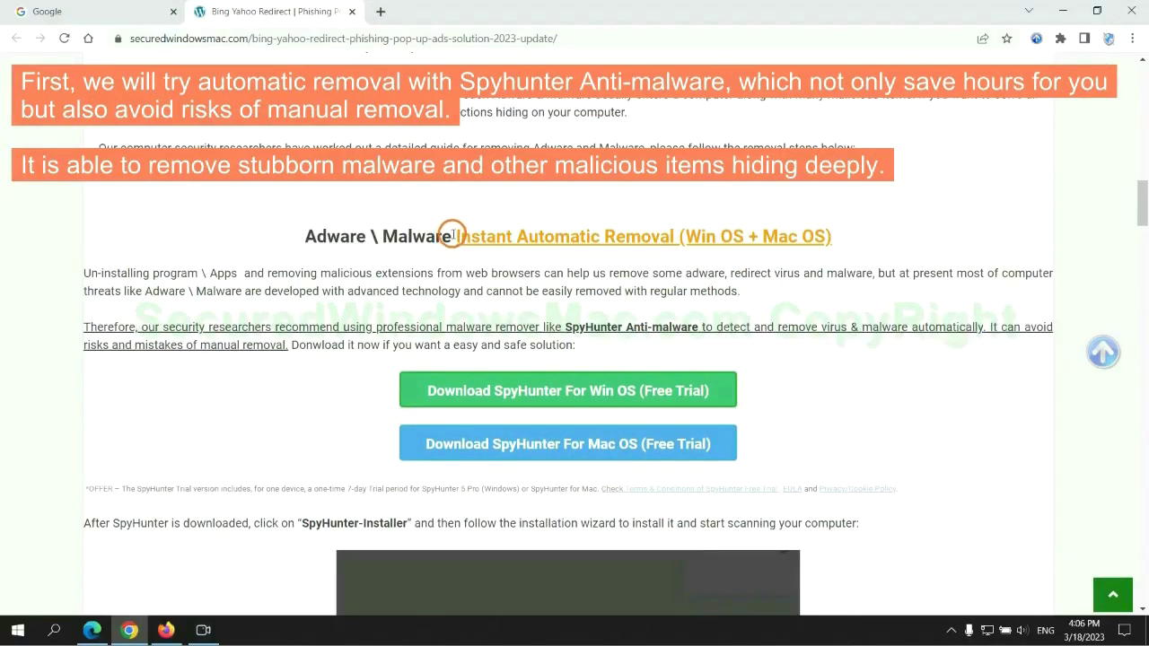
left_click_drag(454, 236, 672, 236)
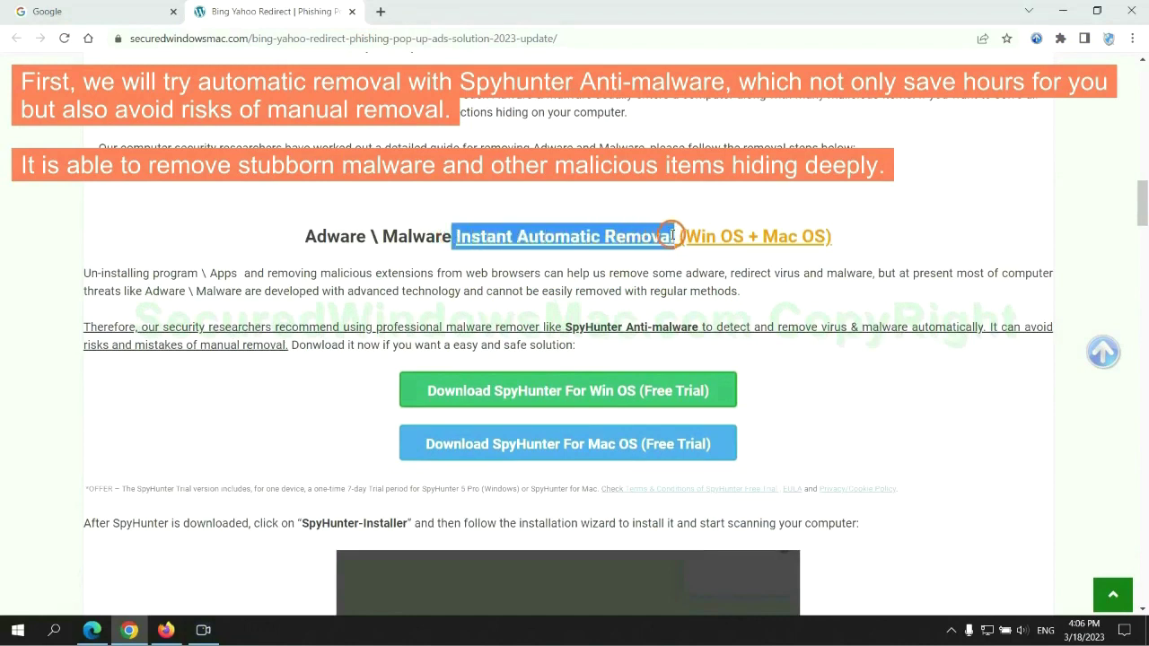
left_click(572, 199)
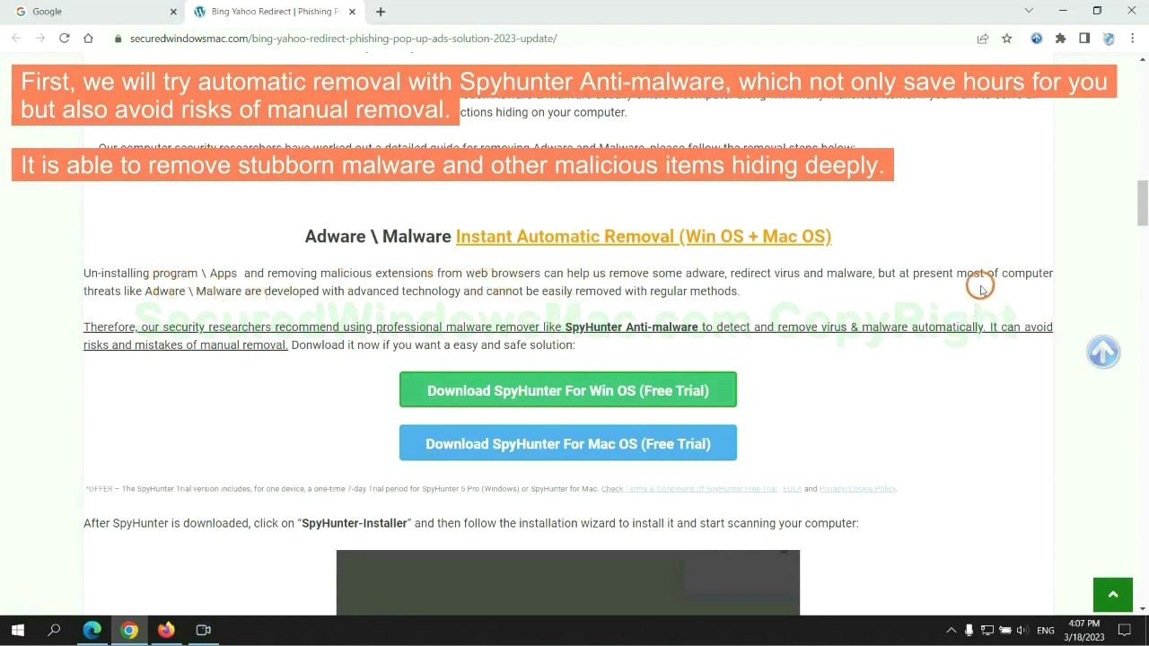
Step: Download the SpyHunter installer for Windows and keep it despite the harmful-file warning
scroll(570, 325, "down", 1)
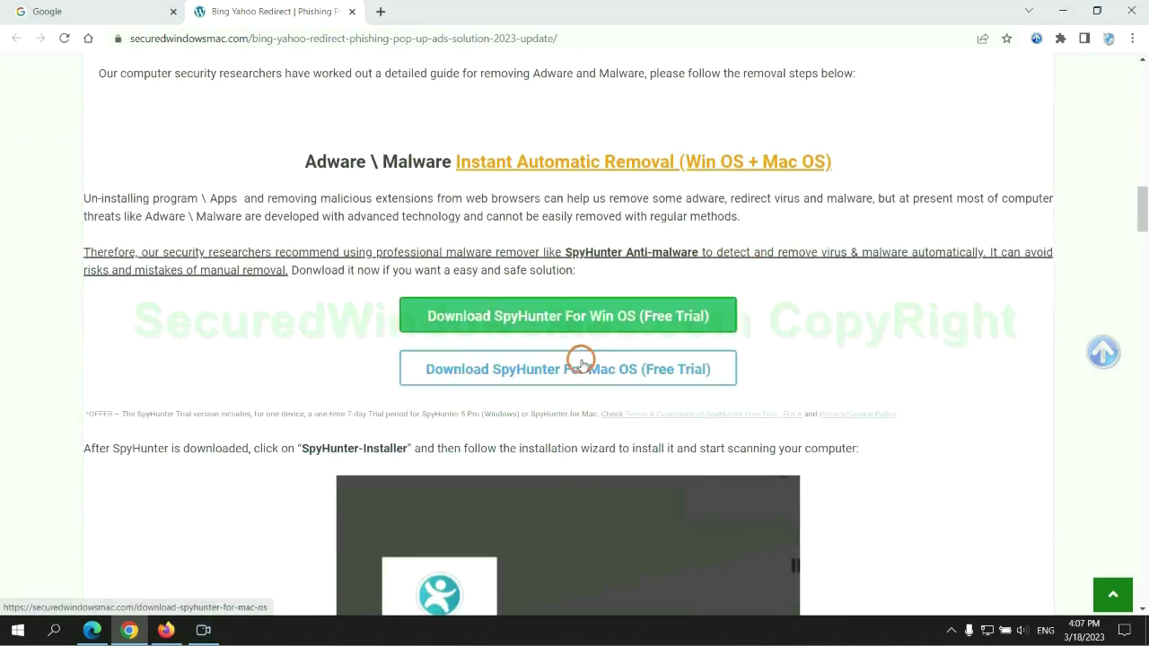
scroll(581, 362, "down", 1)
scroll(581, 359, "down", 1)
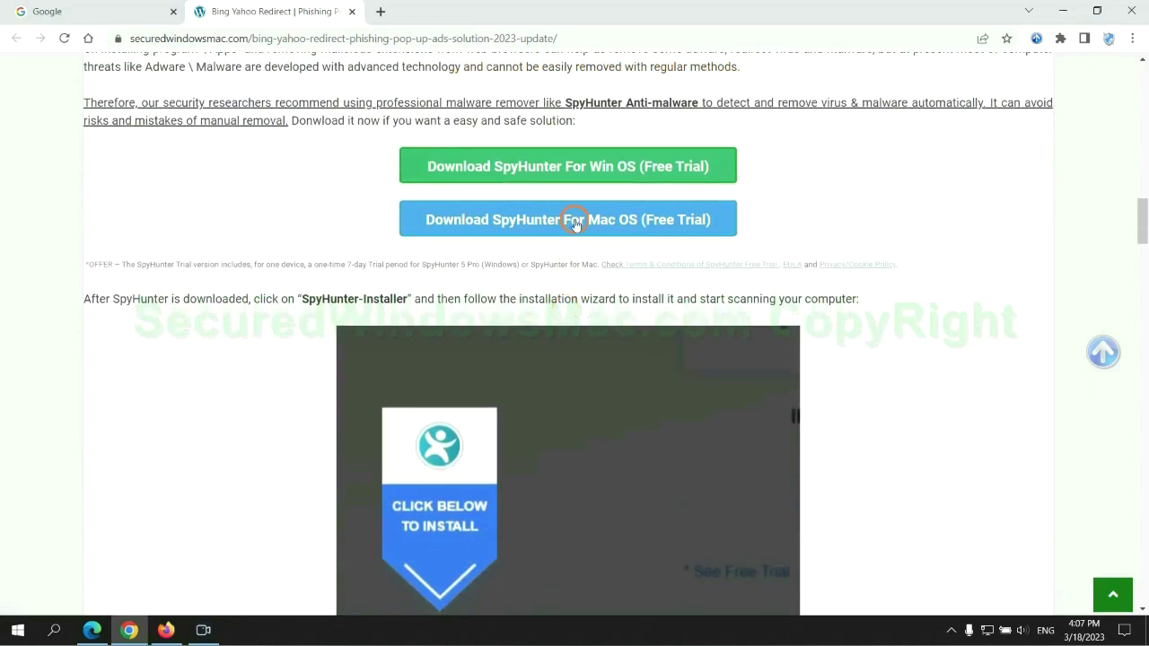
left_click(581, 173)
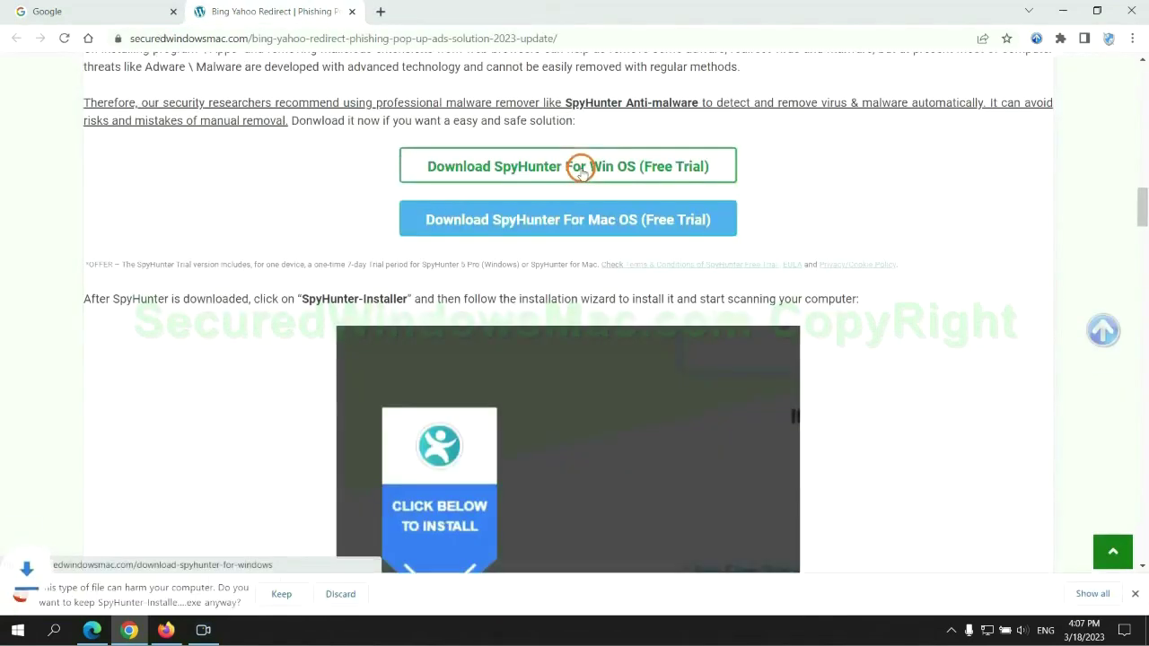
left_click(279, 591)
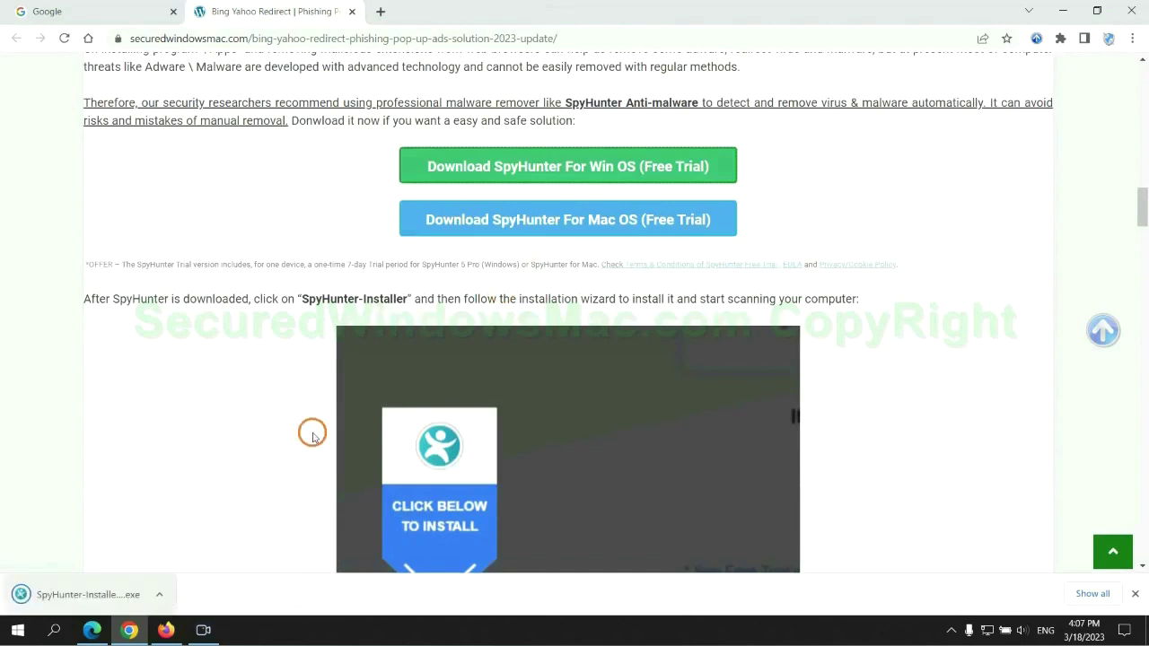
Step: Launch SpyHunter-Installer.exe, accept the EULA and Privacy Policy, and install SpyHunter 5
left_click(110, 596)
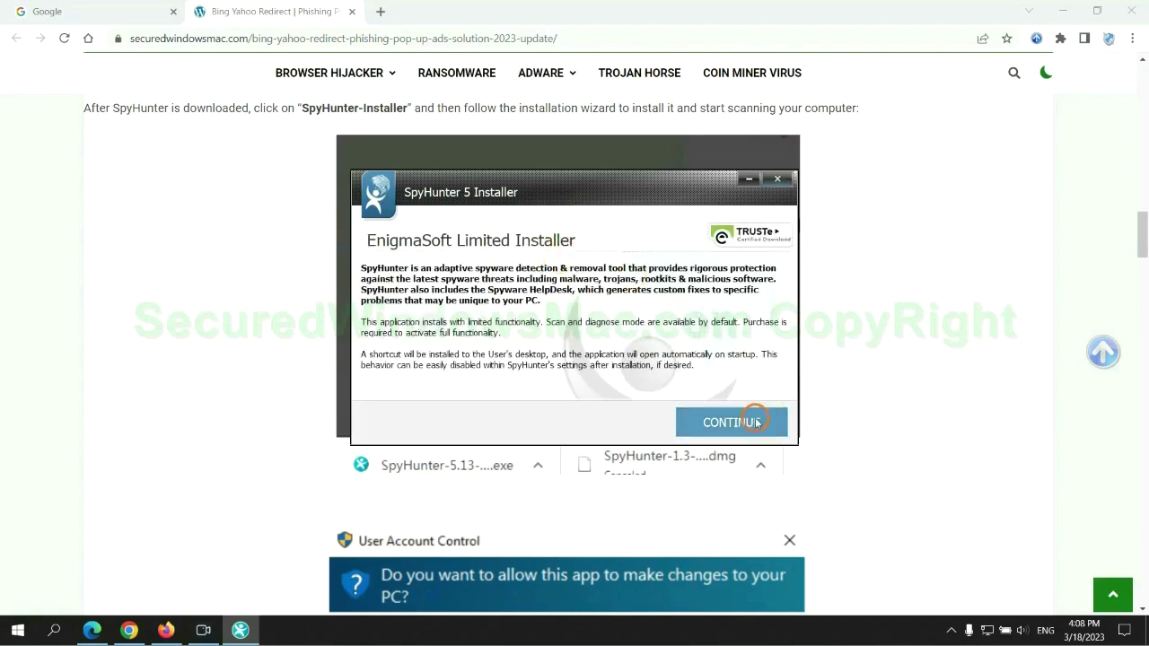
left_click(755, 421)
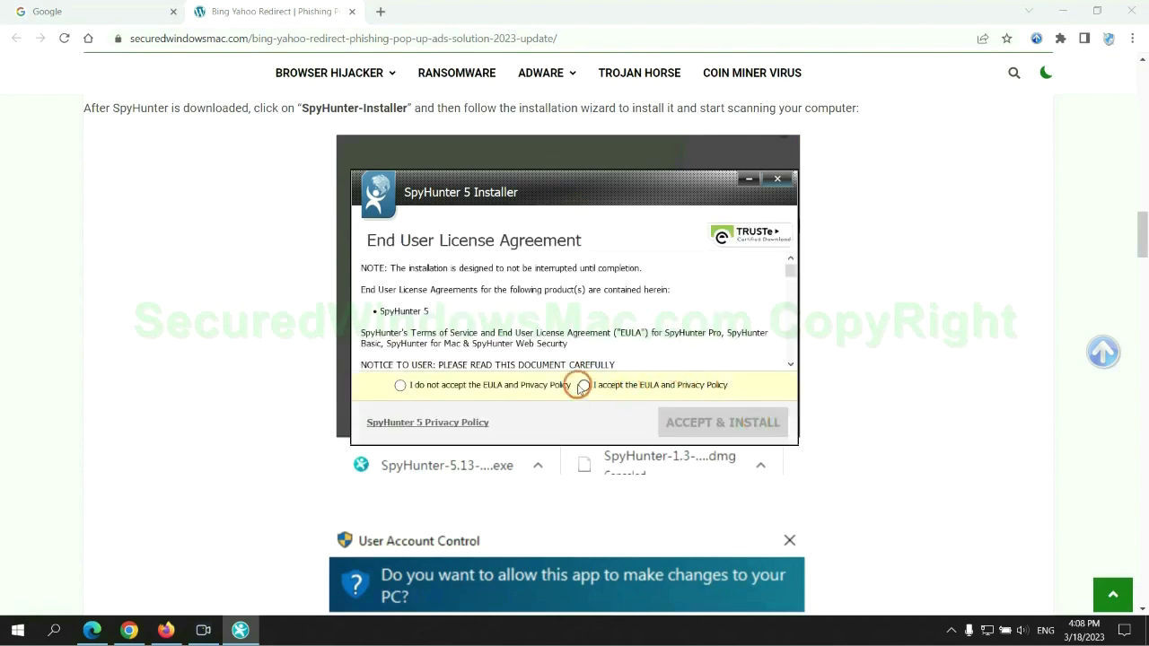
left_click(583, 386)
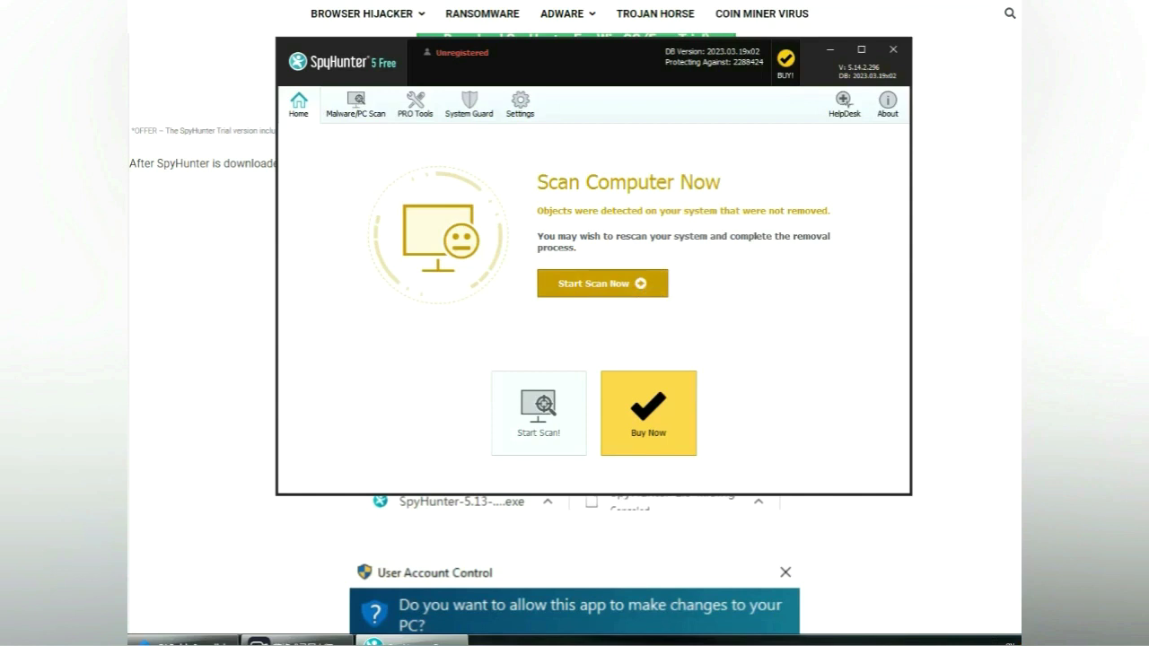
Step: Scan with SpyHunter 5, proceed past the 703 detected issues, and choose the 7-day free trial
left_click(602, 283)
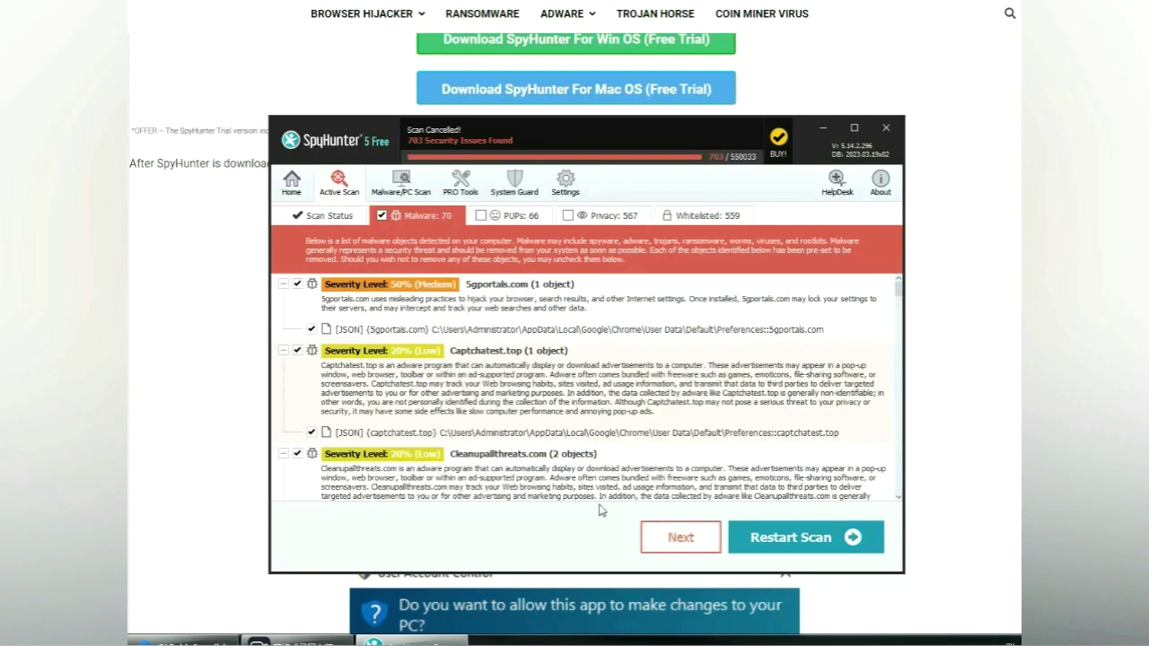
left_click(703, 541)
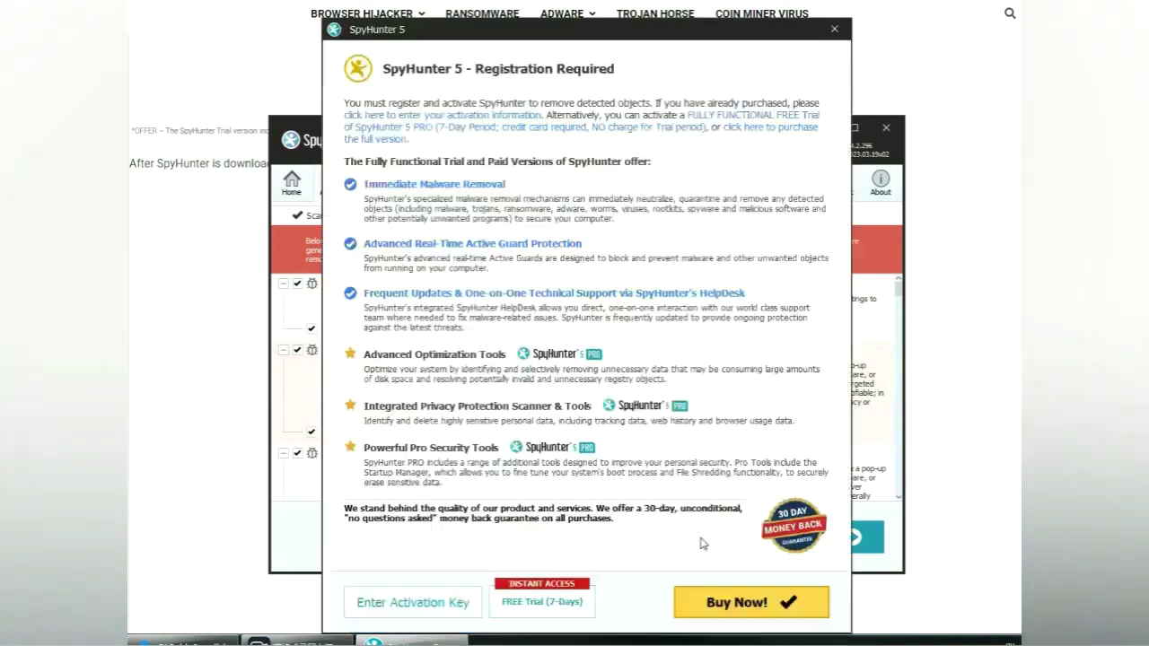
left_click(544, 603)
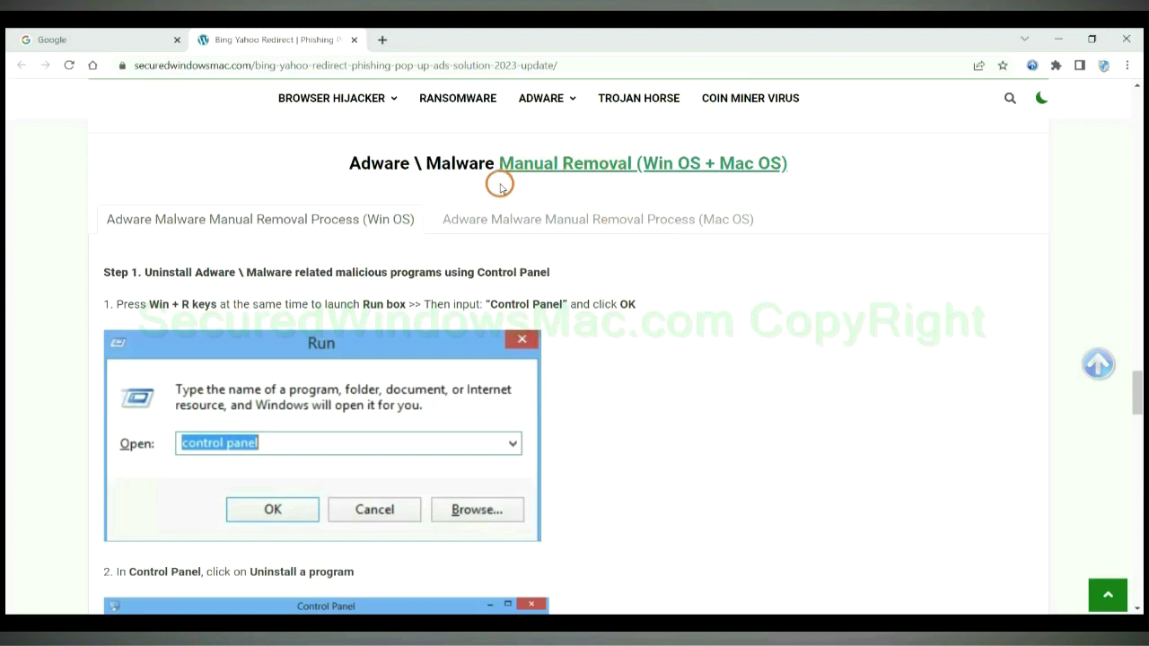
Step: Highlight Win OS and Mac OS in the Manual Removal heading and view the Mac OS steps
left_click_drag(646, 165, 700, 164)
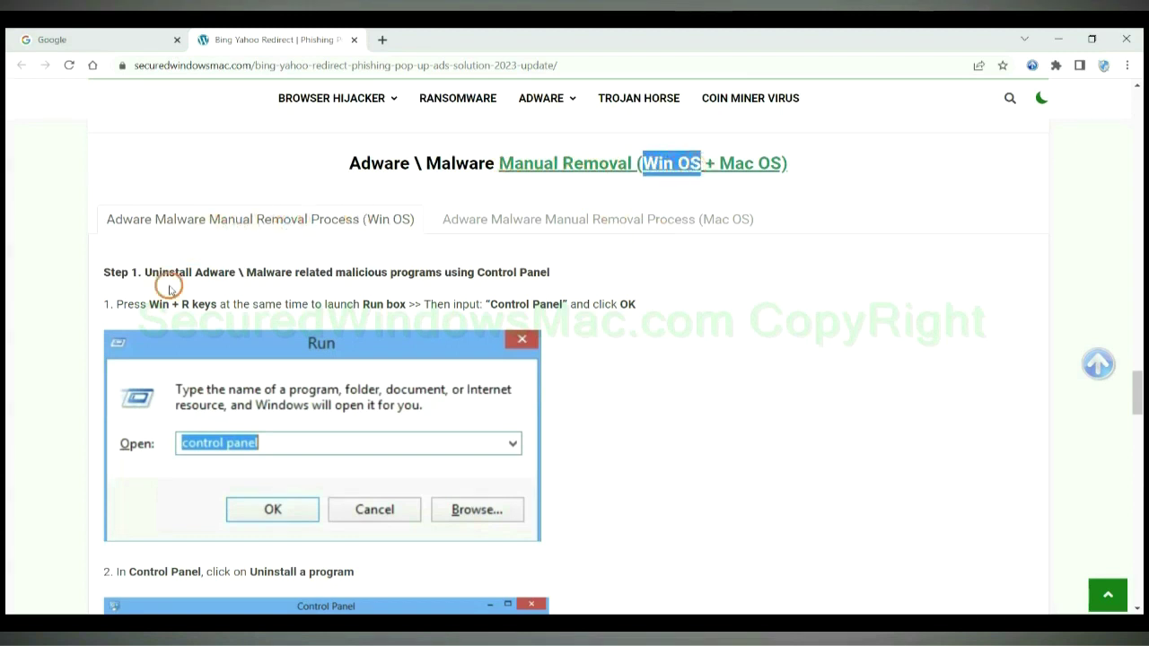
left_click_drag(717, 163, 779, 164)
left_click(589, 216)
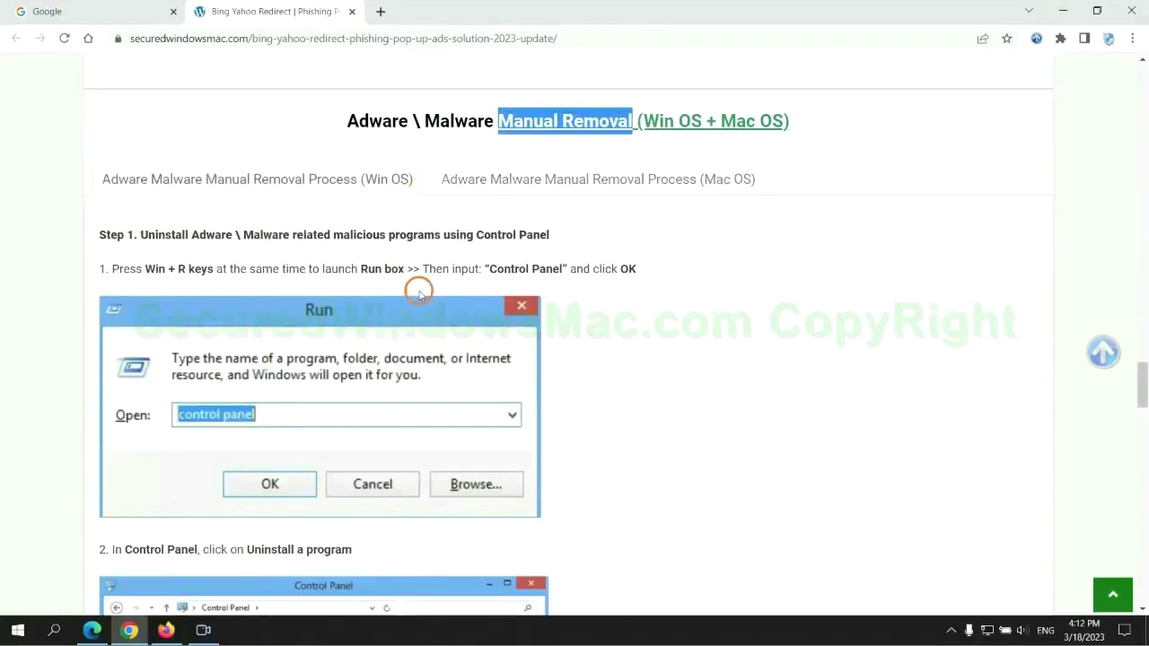
scroll(428, 311, "up", 1)
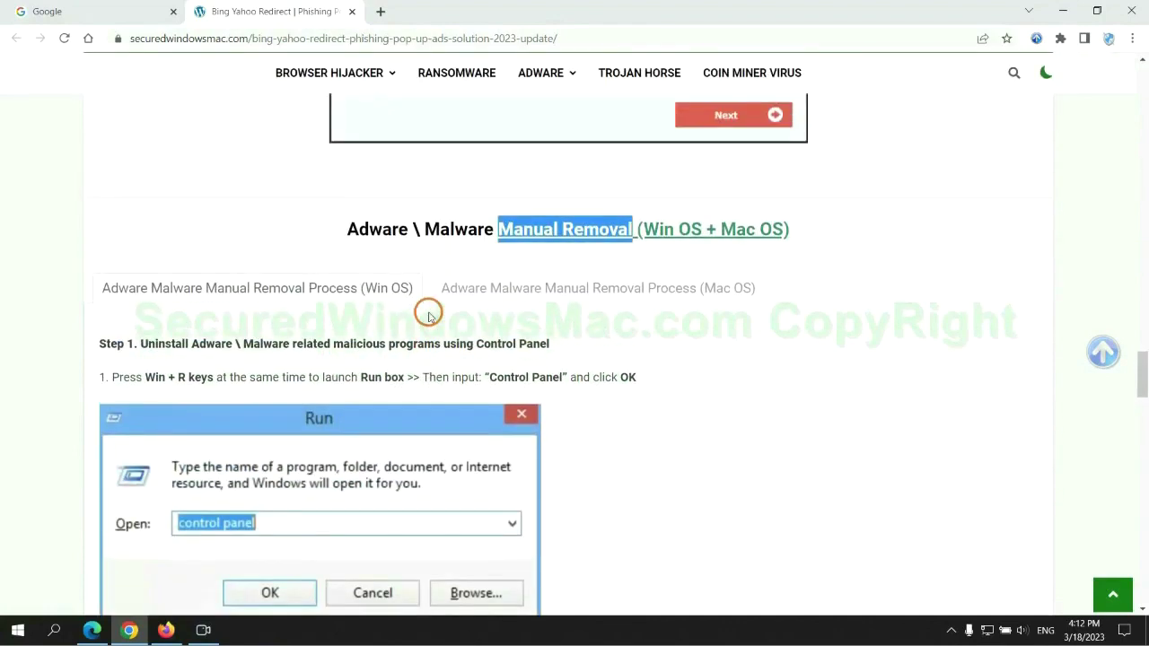
Step: Highlight the Step 1 uninstall heading and reach Step 2's Control Panel guidance
scroll(343, 290, "down", 2)
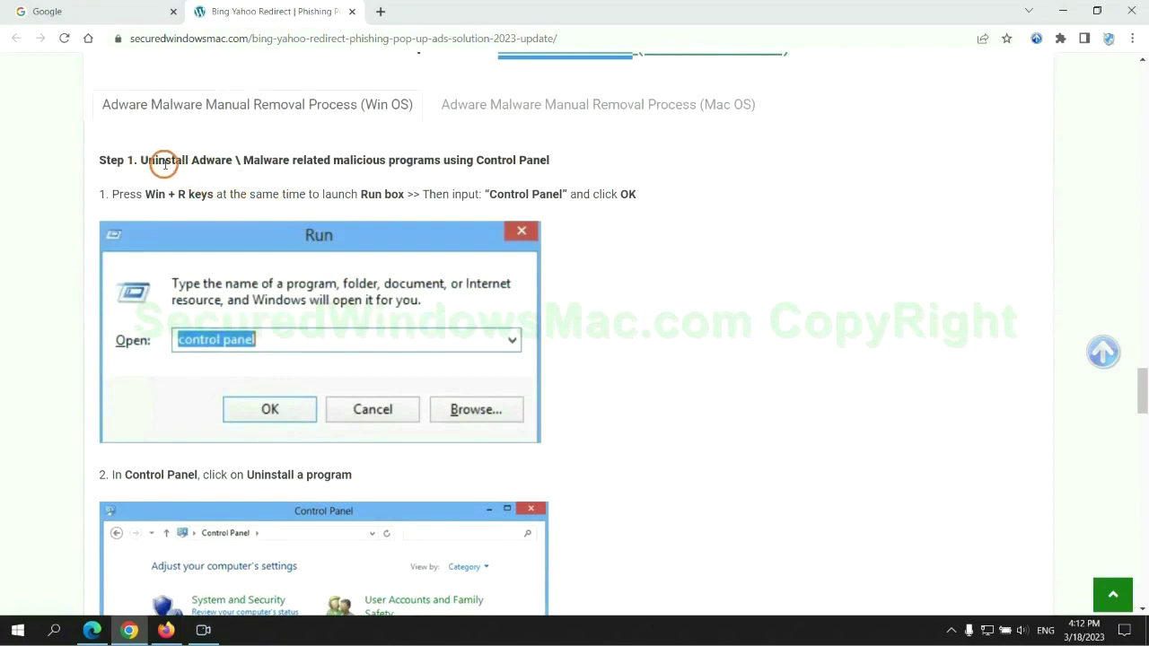
left_click_drag(165, 165, 440, 166)
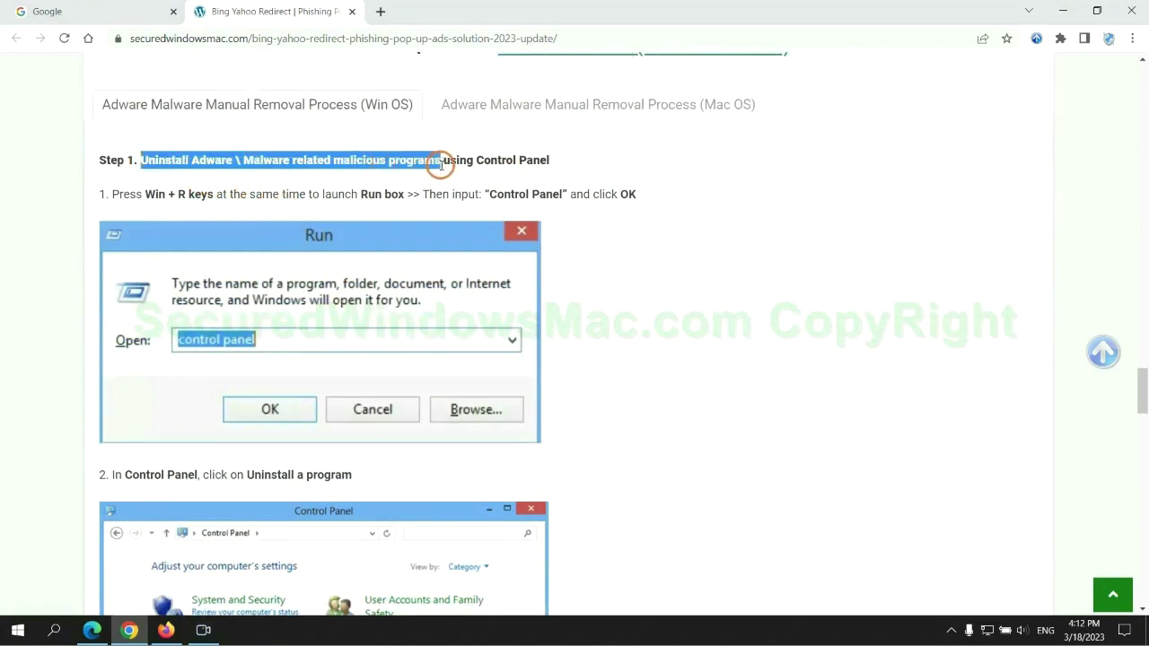
left_click(762, 234)
scroll(717, 234, "down", 2)
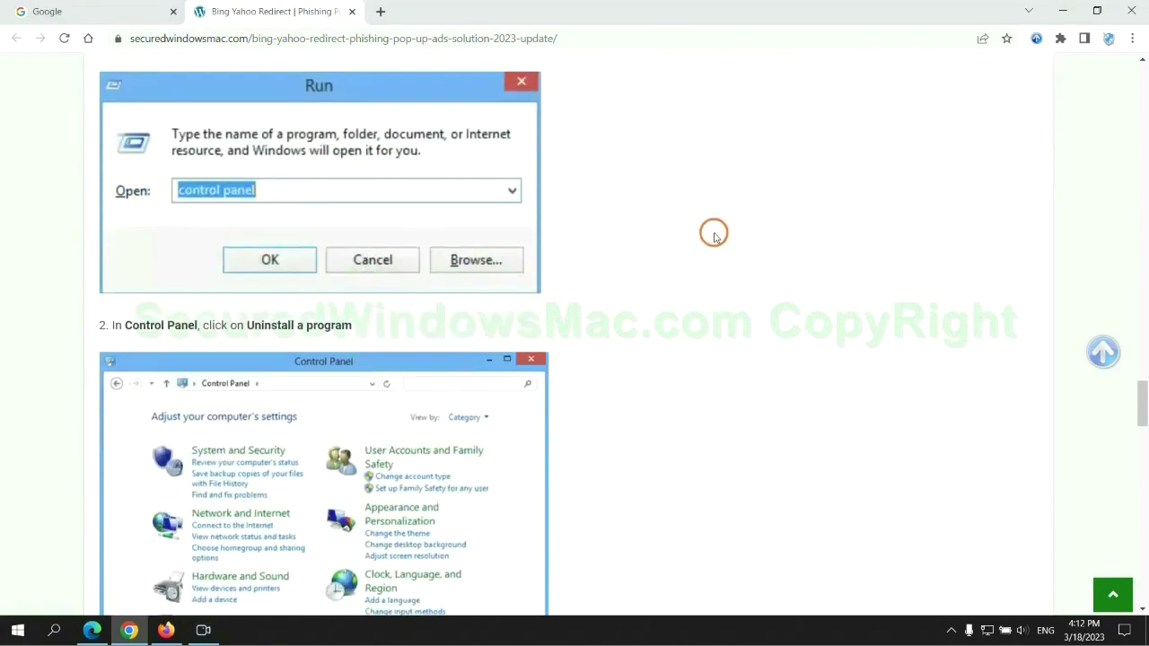
Step: Open Control Panel via Run, list installed programs, and choose to uninstall Lantern
key("super+r")
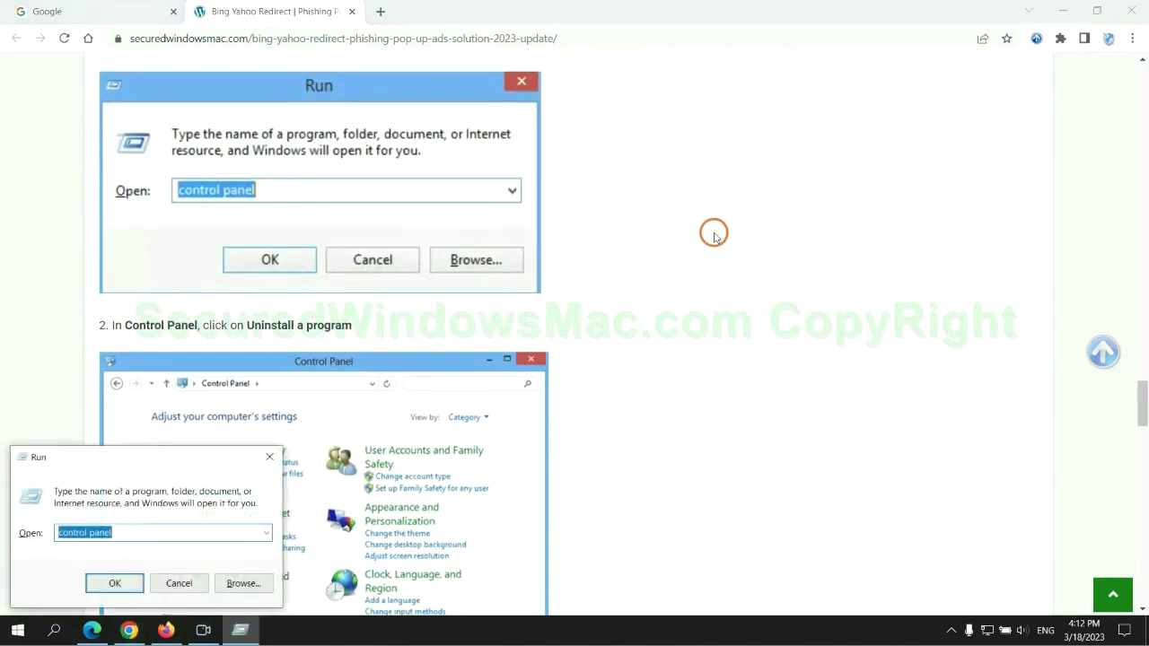
type("control")
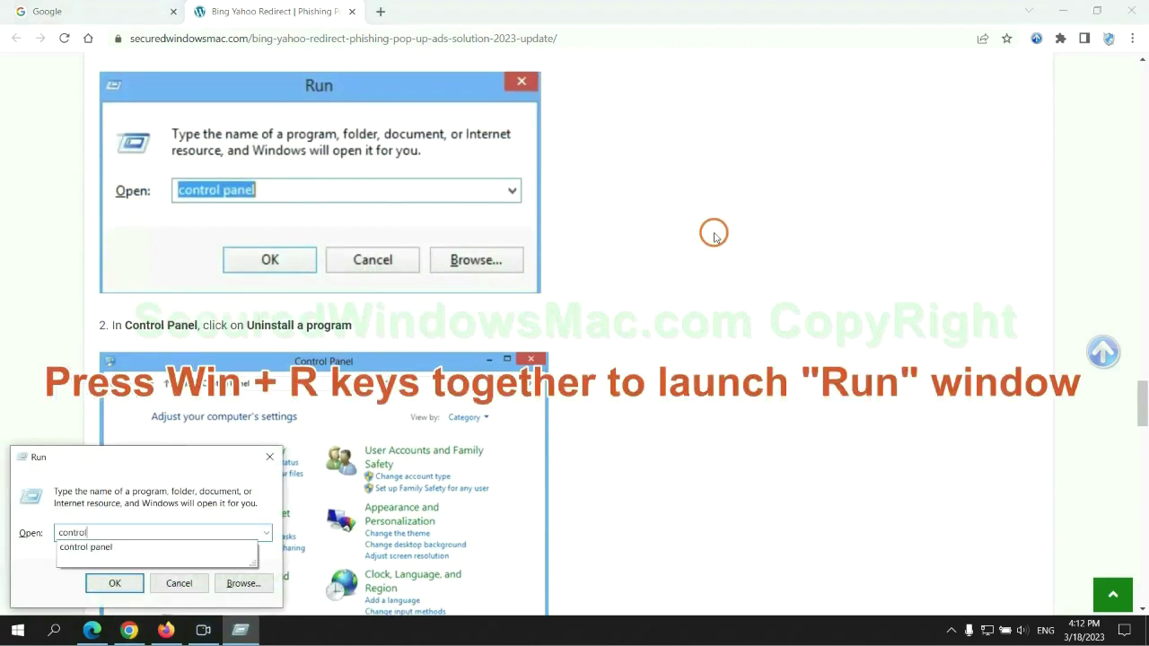
type(" pane")
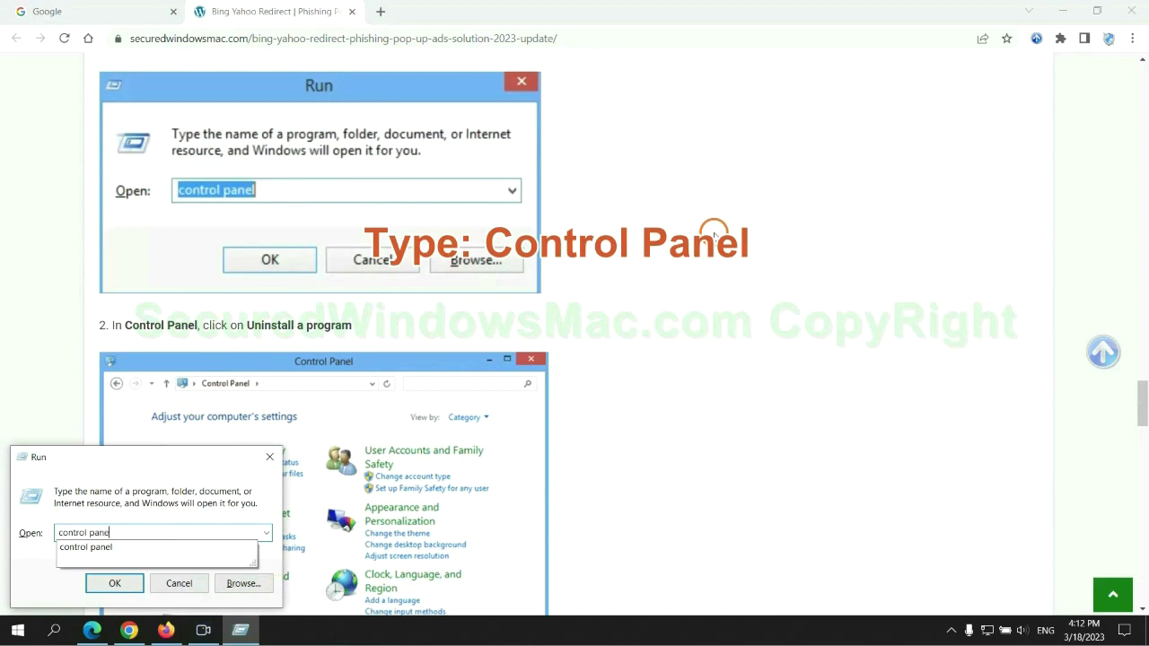
type("l")
key("Return")
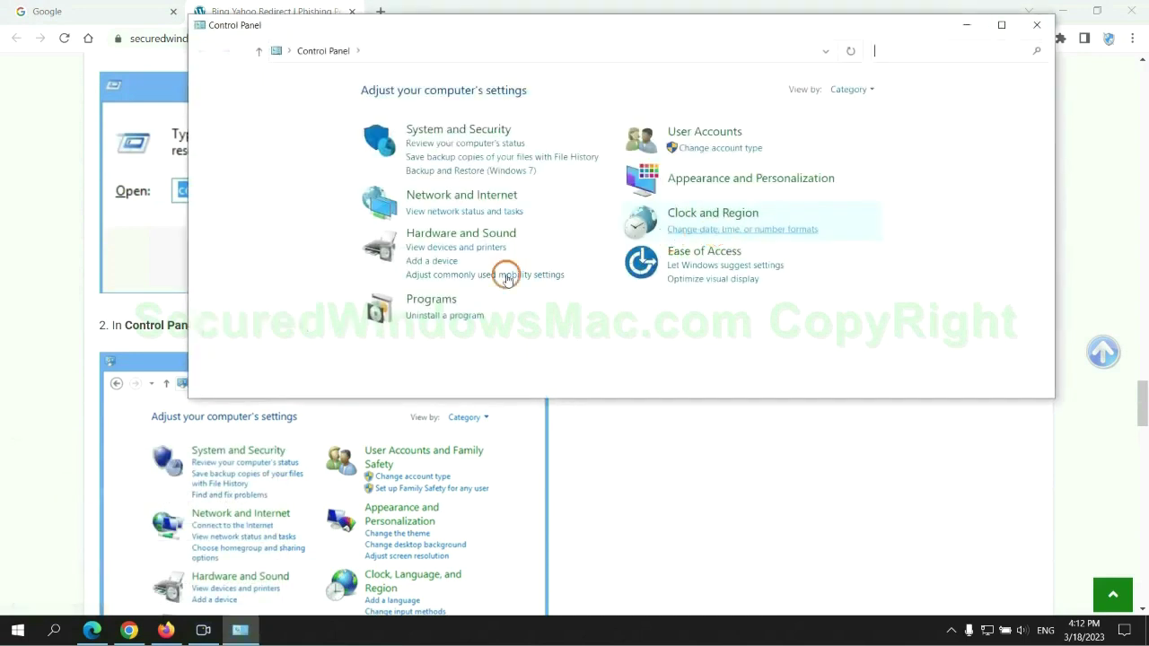
left_click(455, 315)
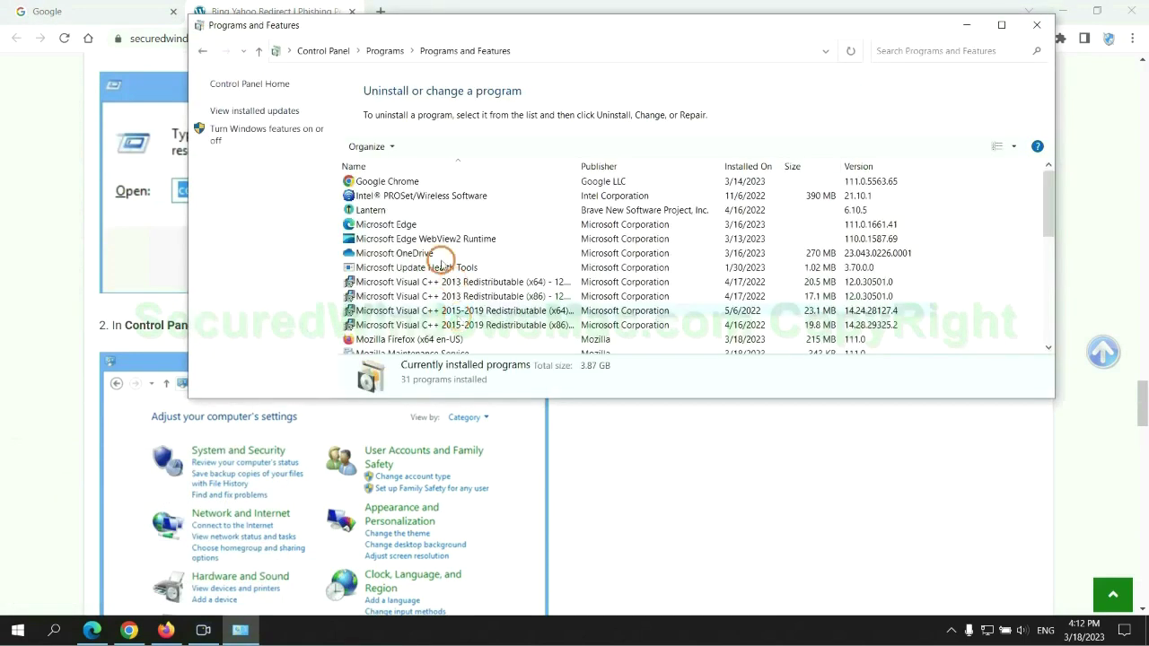
right_click(394, 212)
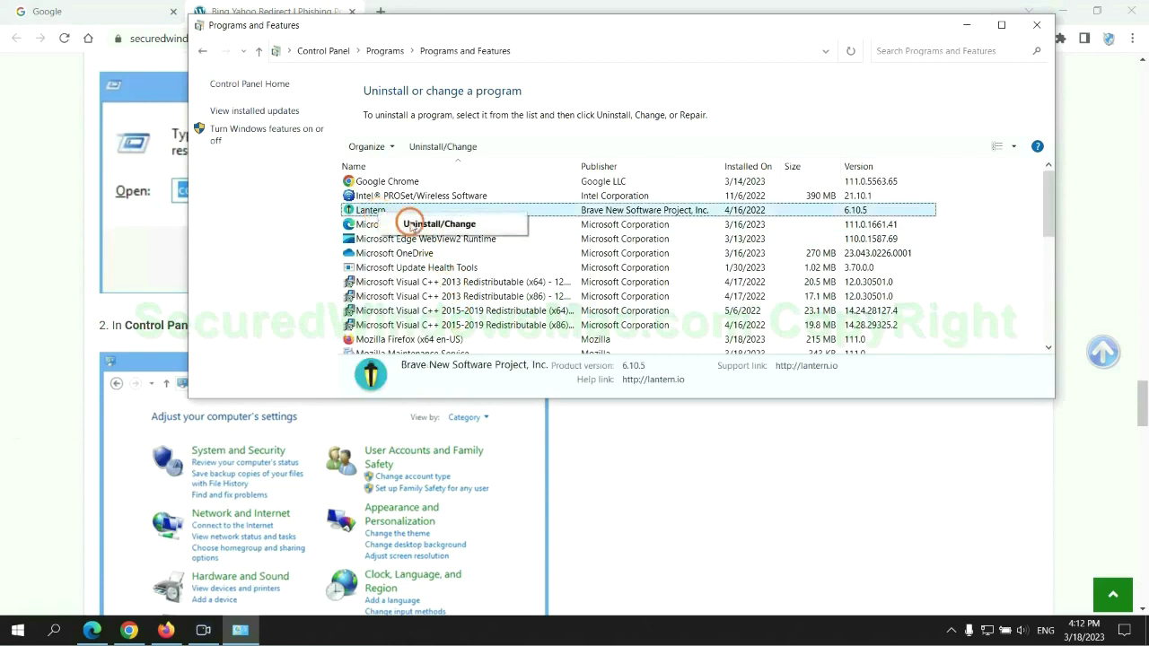
left_click(1036, 26)
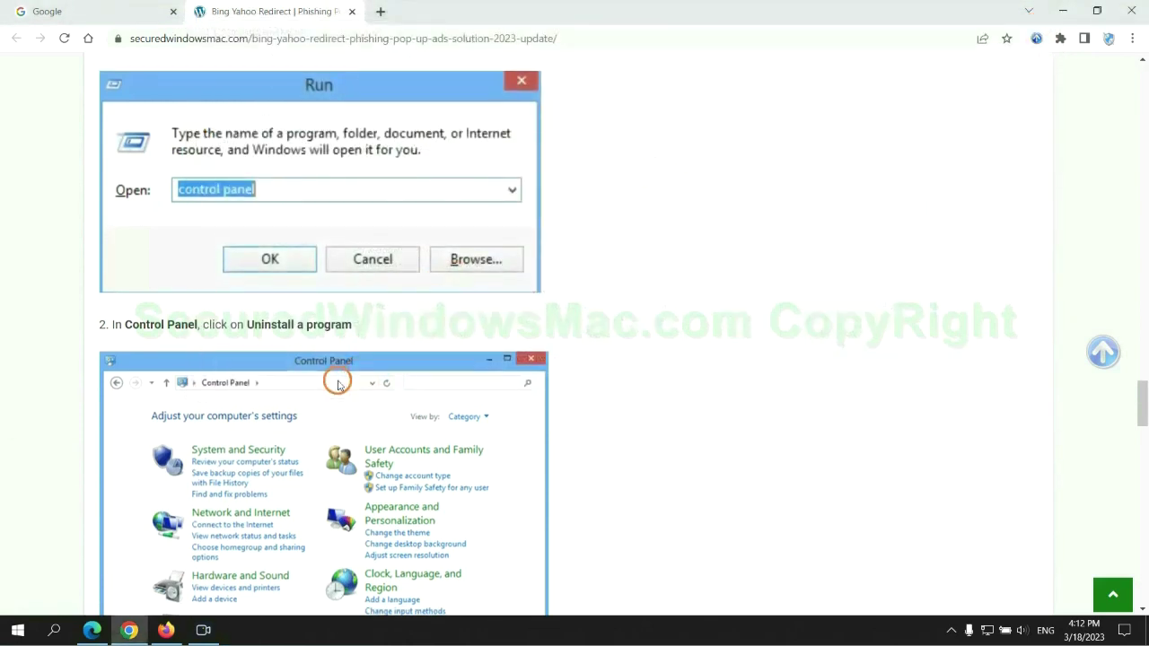
Step: Scroll to Step 2's malicious-extension instructions, then bring Microsoft Edge to the front
scroll(337, 384, "down", 5)
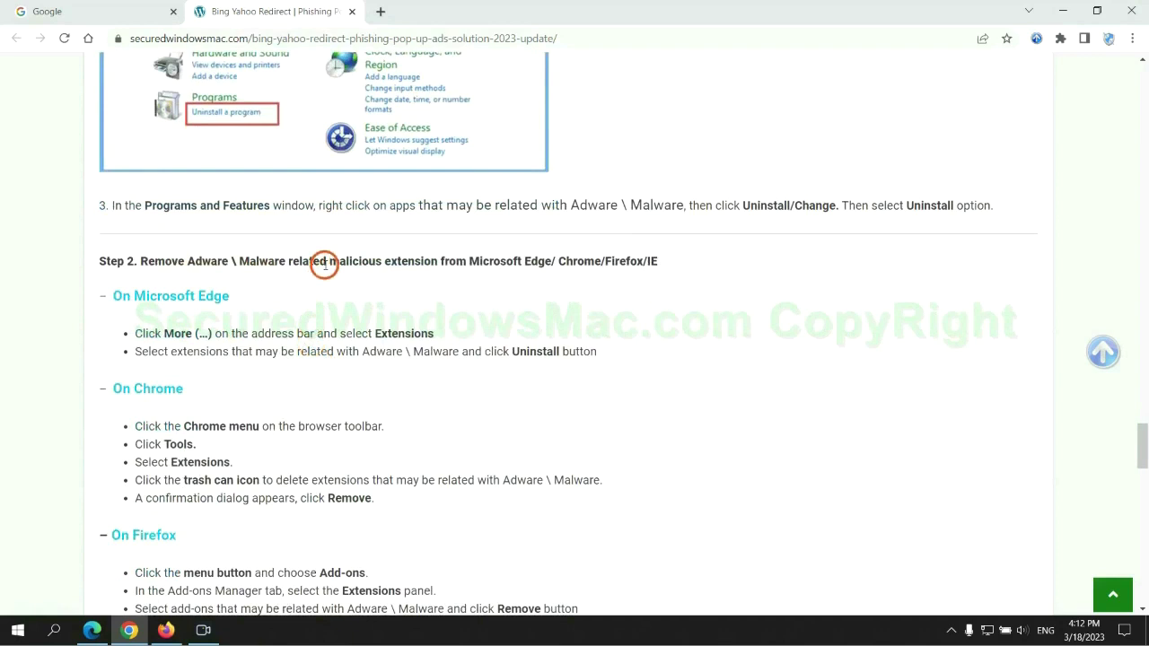
left_click_drag(325, 263, 444, 262)
left_click(422, 295)
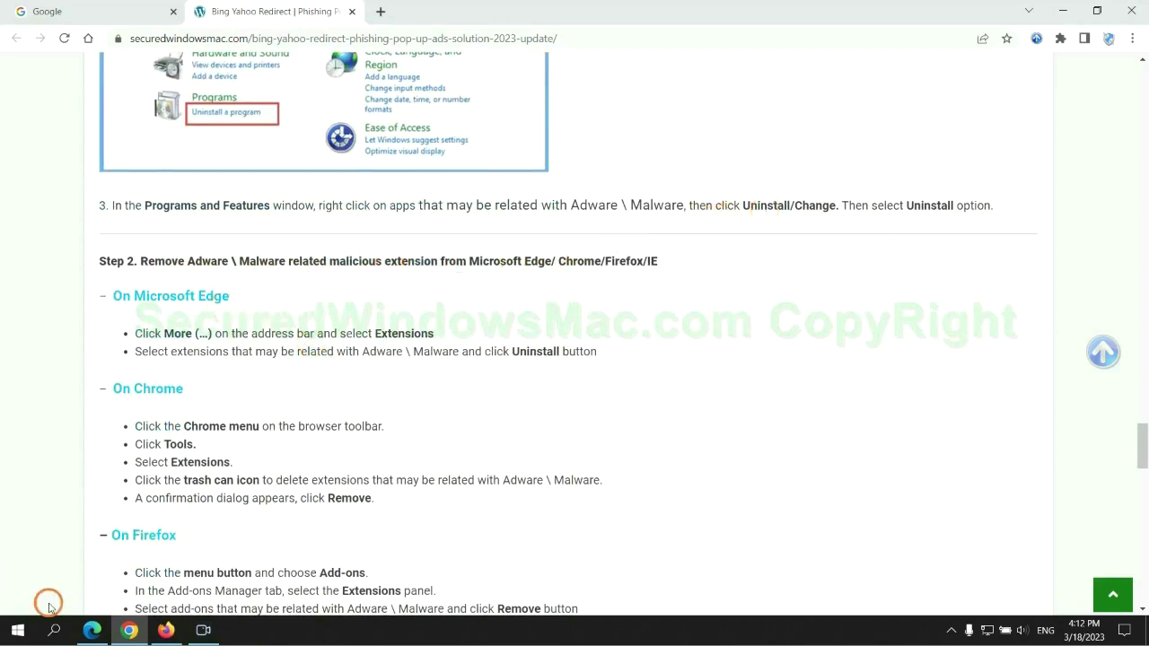
left_click(93, 629)
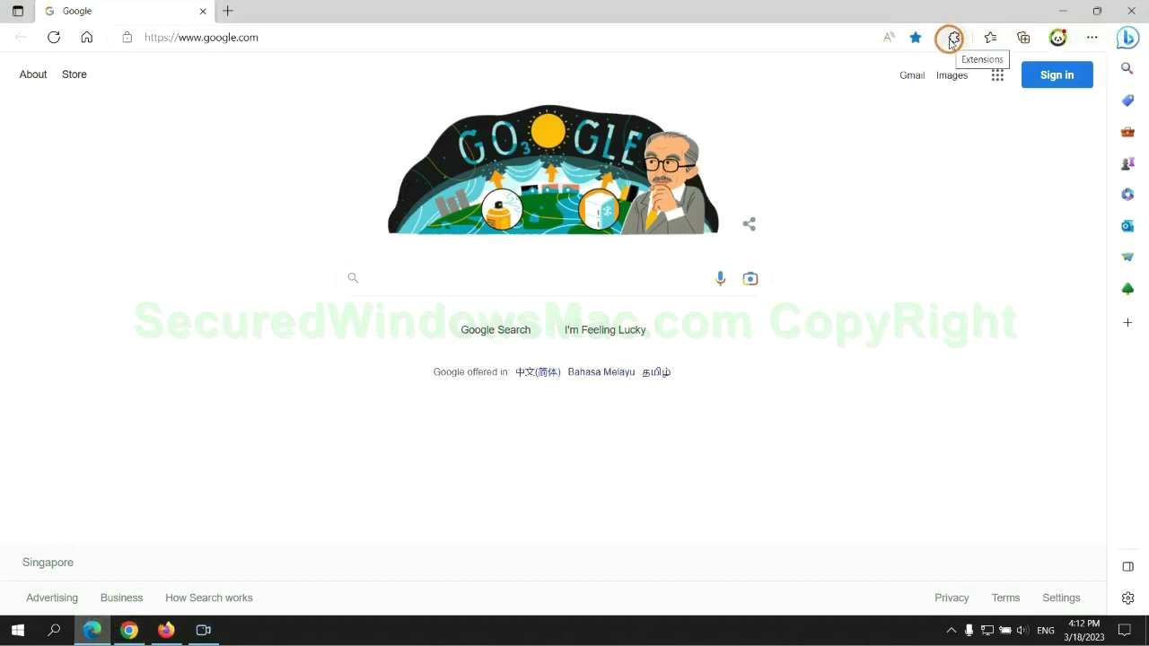
Step: Remove the McAfee WebAdvisor extension from Edge's extensions page and close that tab
left_click(952, 40)
left_click(796, 117)
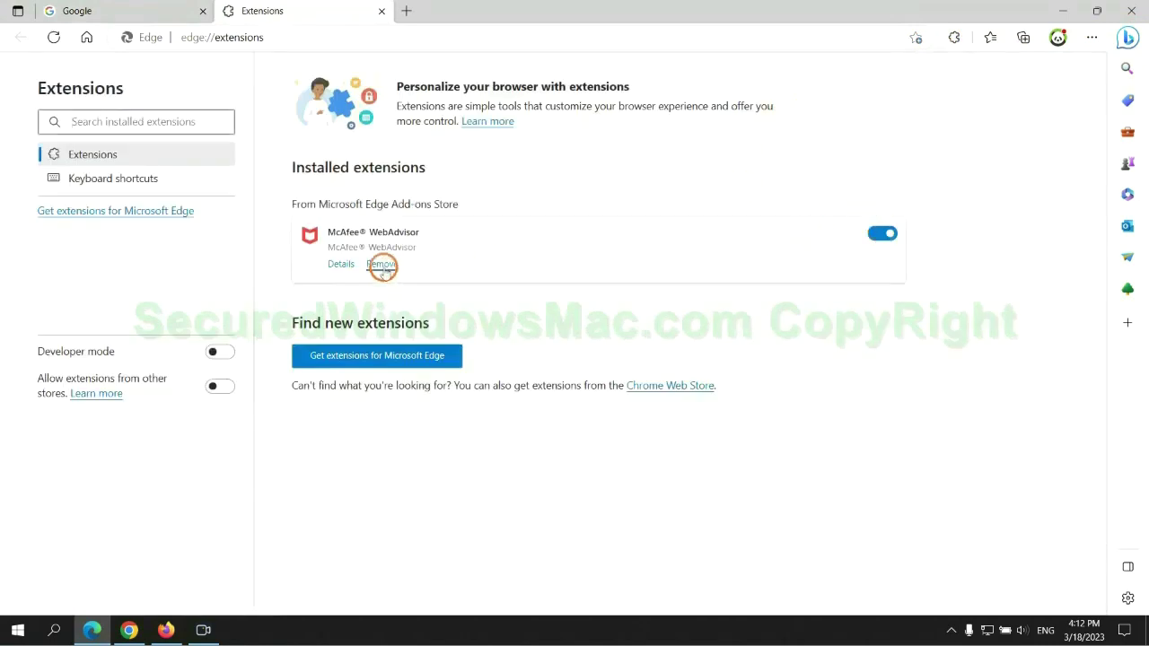
left_click(382, 265)
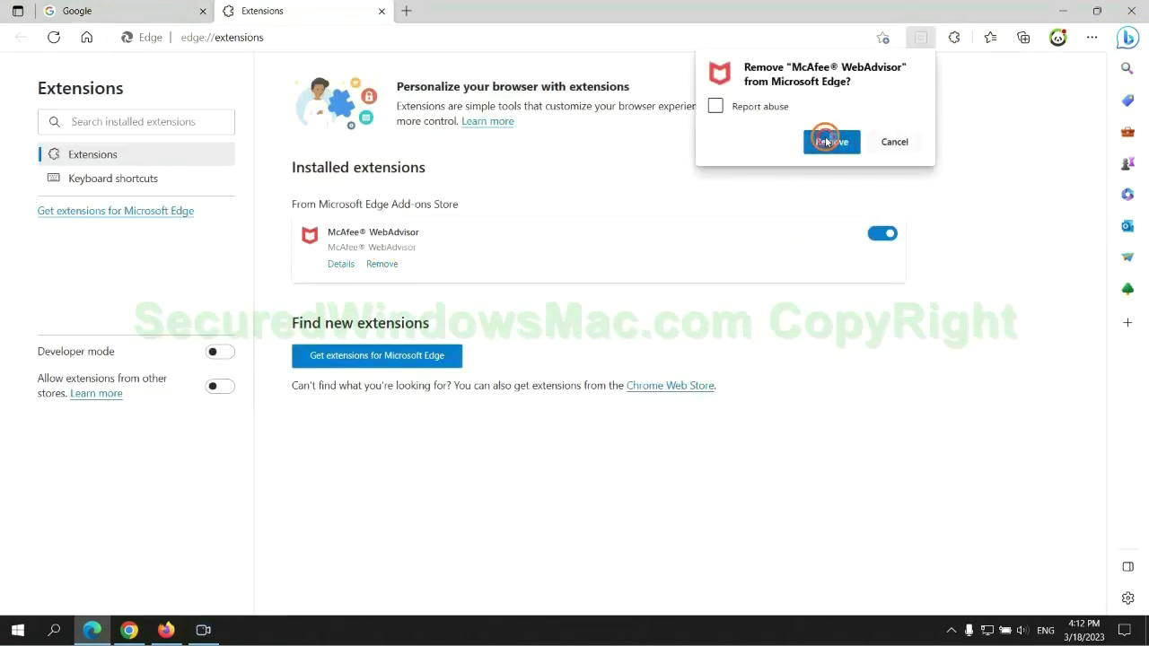
left_click(828, 142)
left_click(381, 12)
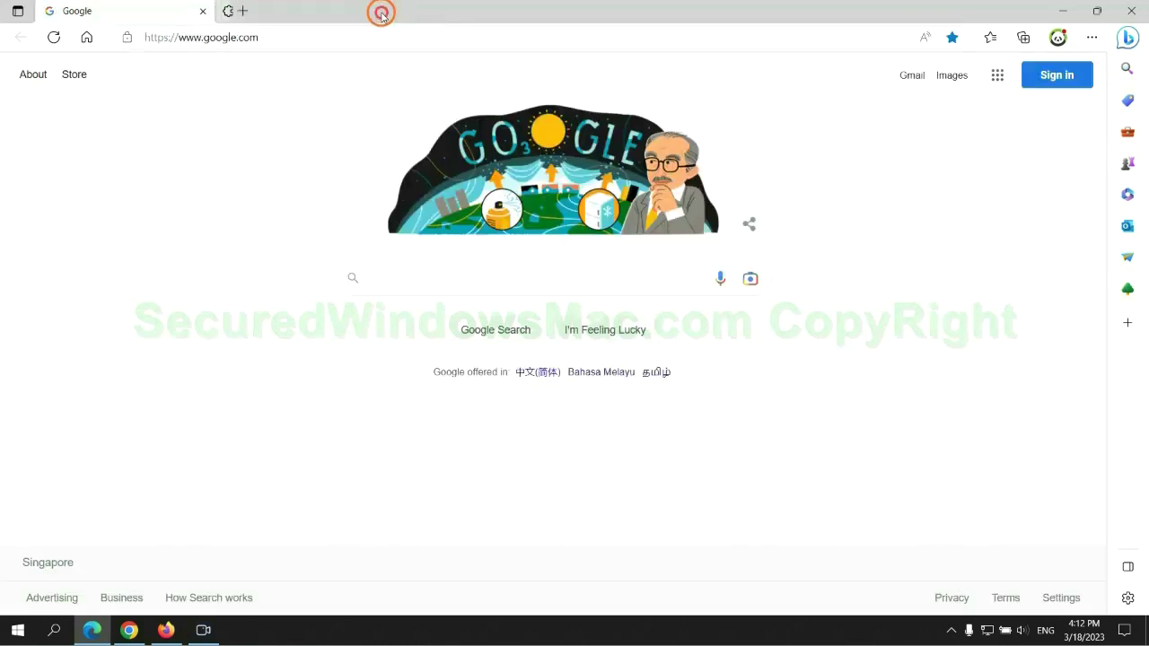
Step: In Chrome's extensions management page, remove the Ecosia extension
left_click(131, 631)
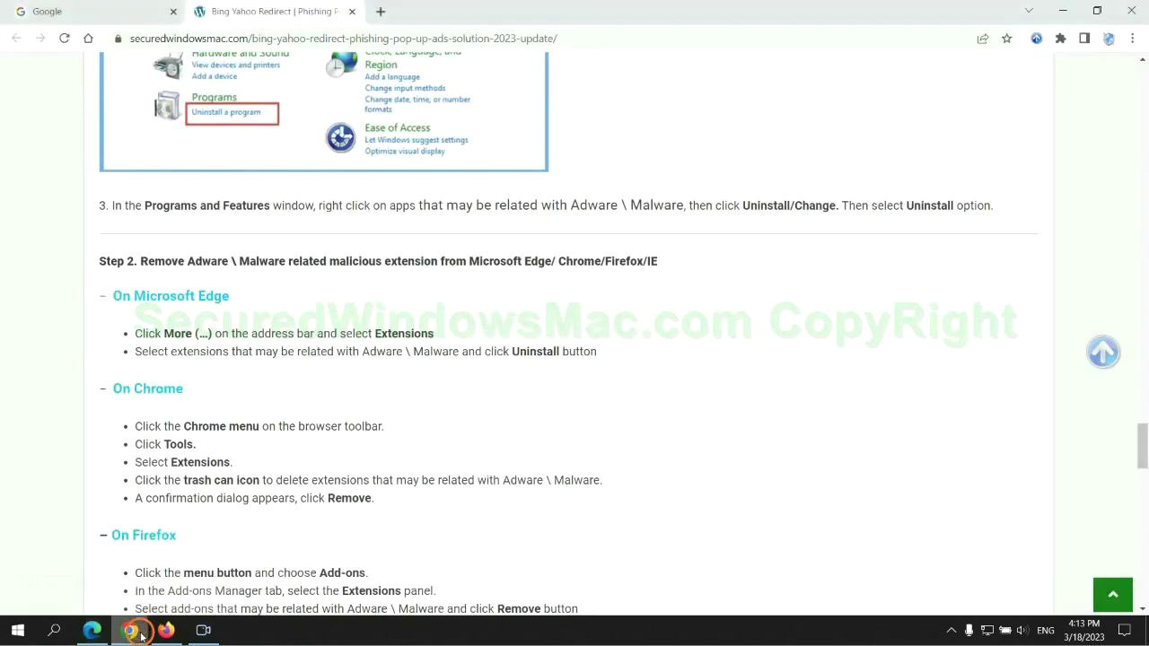
left_click(1060, 38)
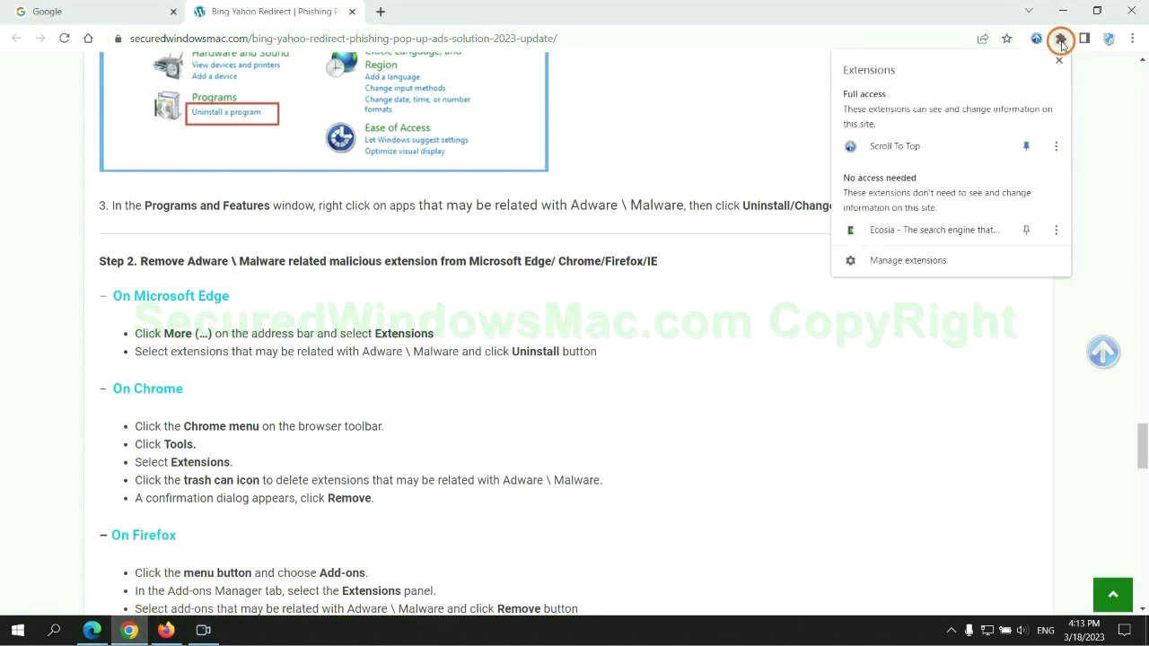
left_click(931, 262)
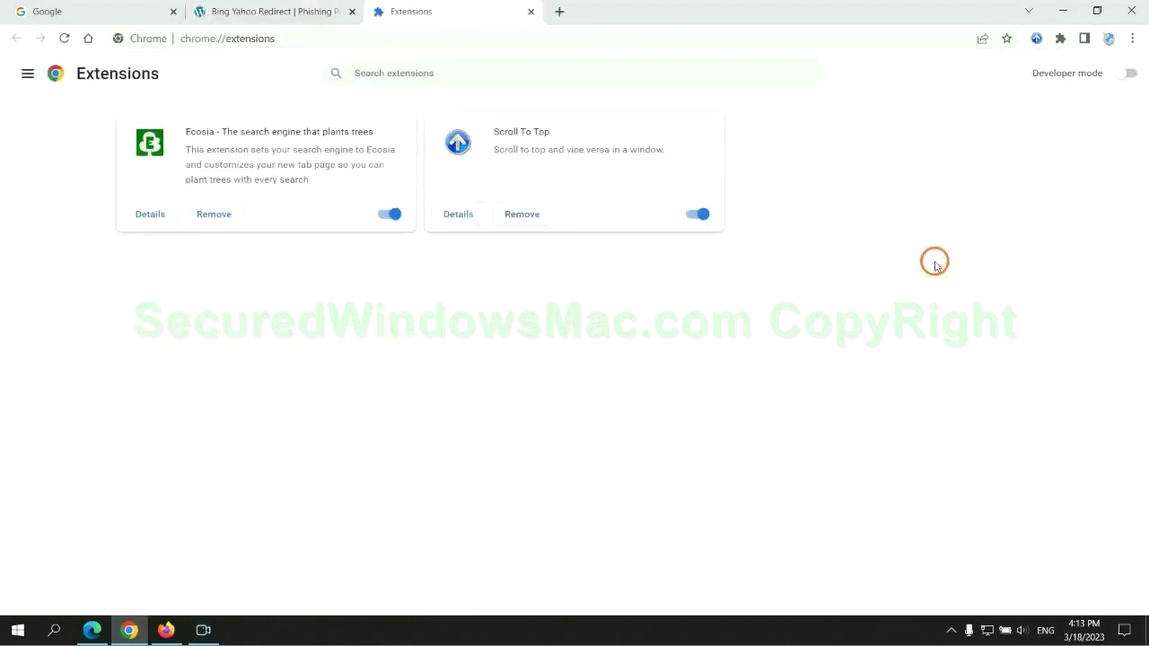
left_click(216, 213)
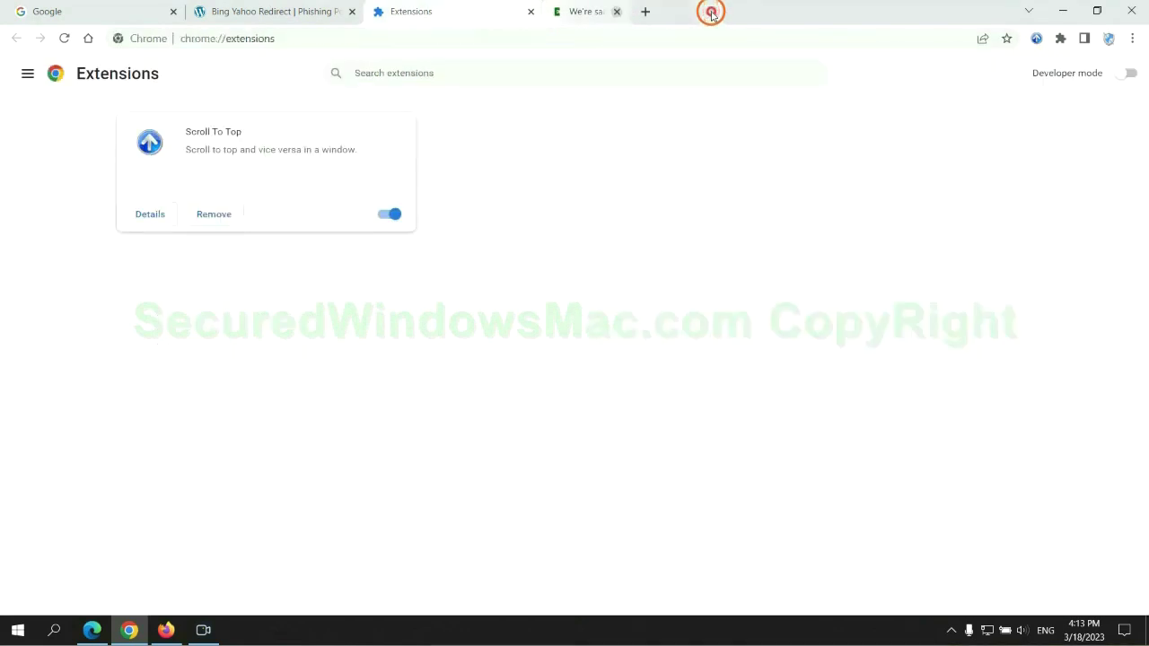
Step: In Firefox's Add-ons Manager, remove the Enhancer for YouTube™ extension
left_click(167, 629)
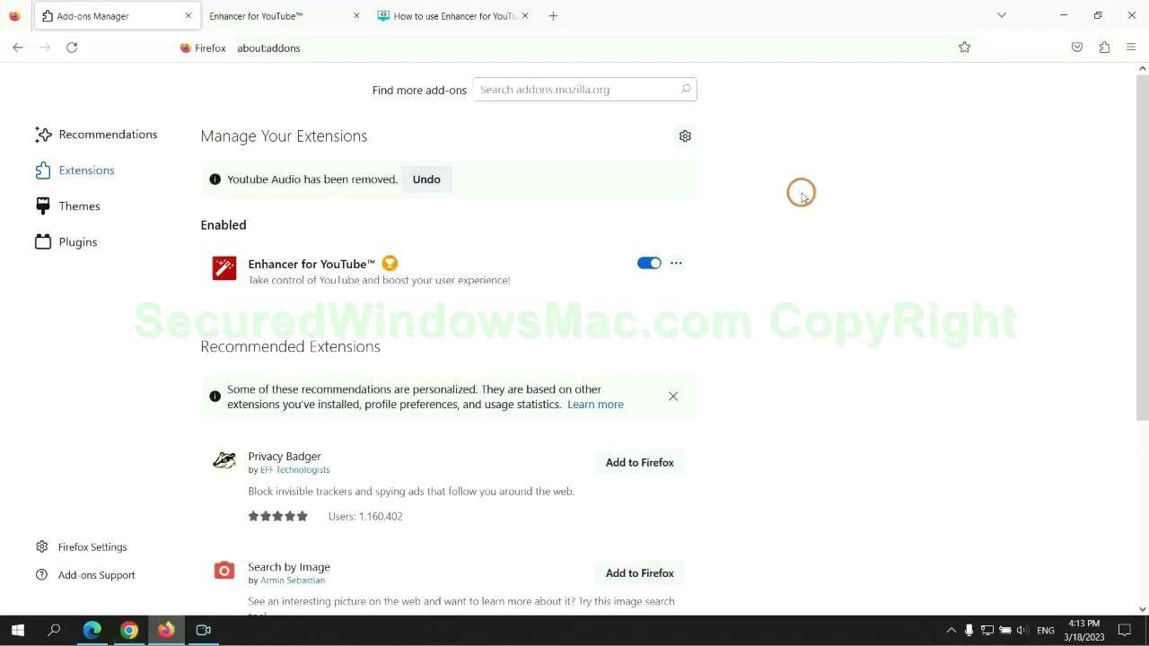
left_click(1104, 48)
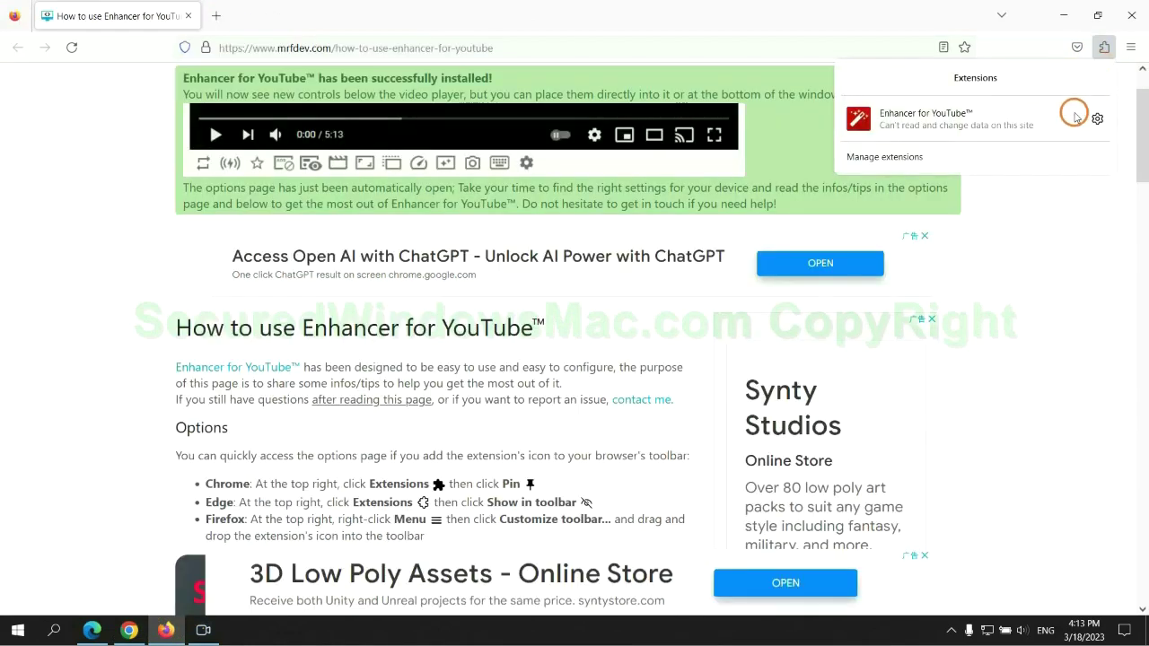
left_click(990, 156)
left_click(675, 218)
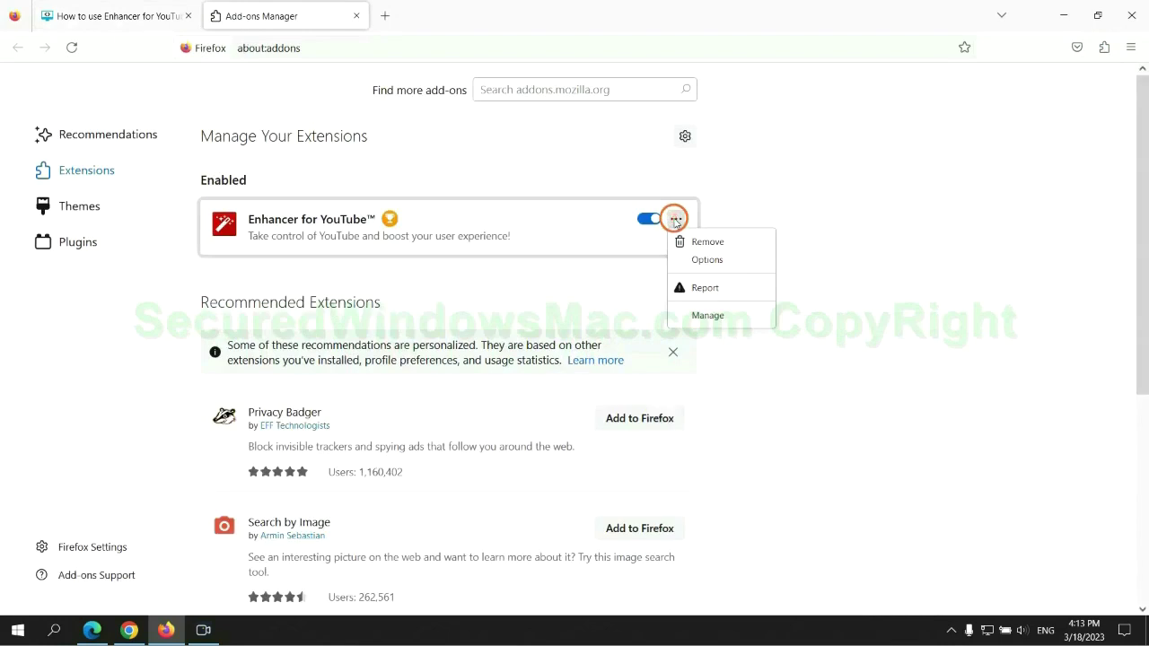
left_click(708, 241)
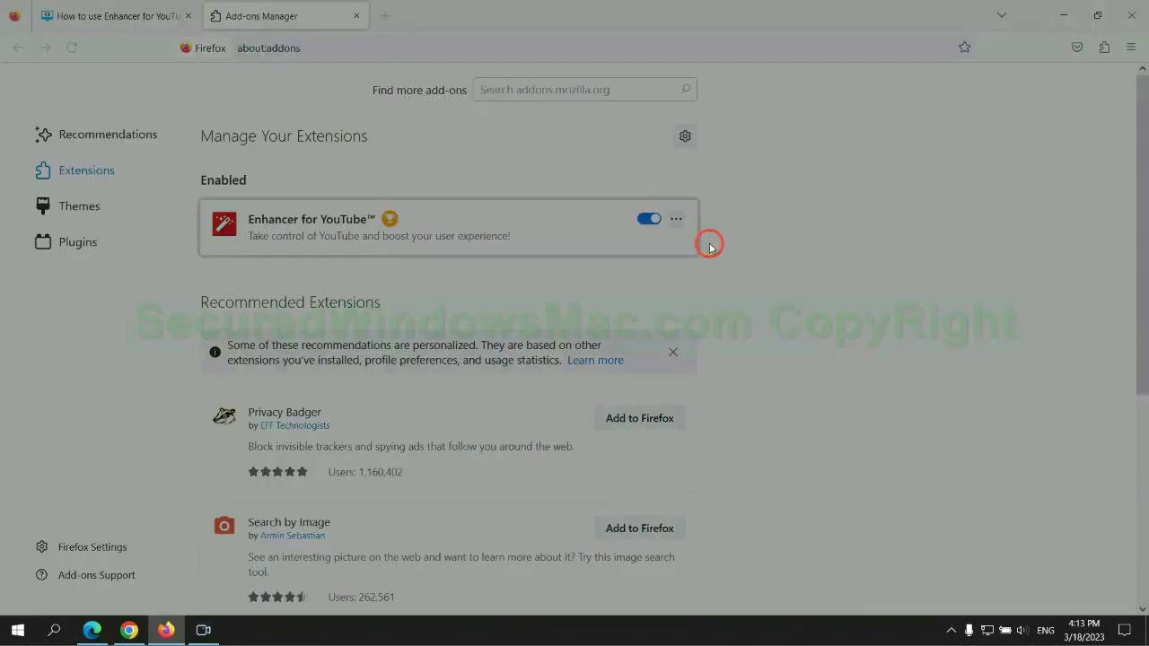
Step: Confirm removal of Enhancer for YouTube and highlight the Step 3 registry instructions
left_click(639, 142)
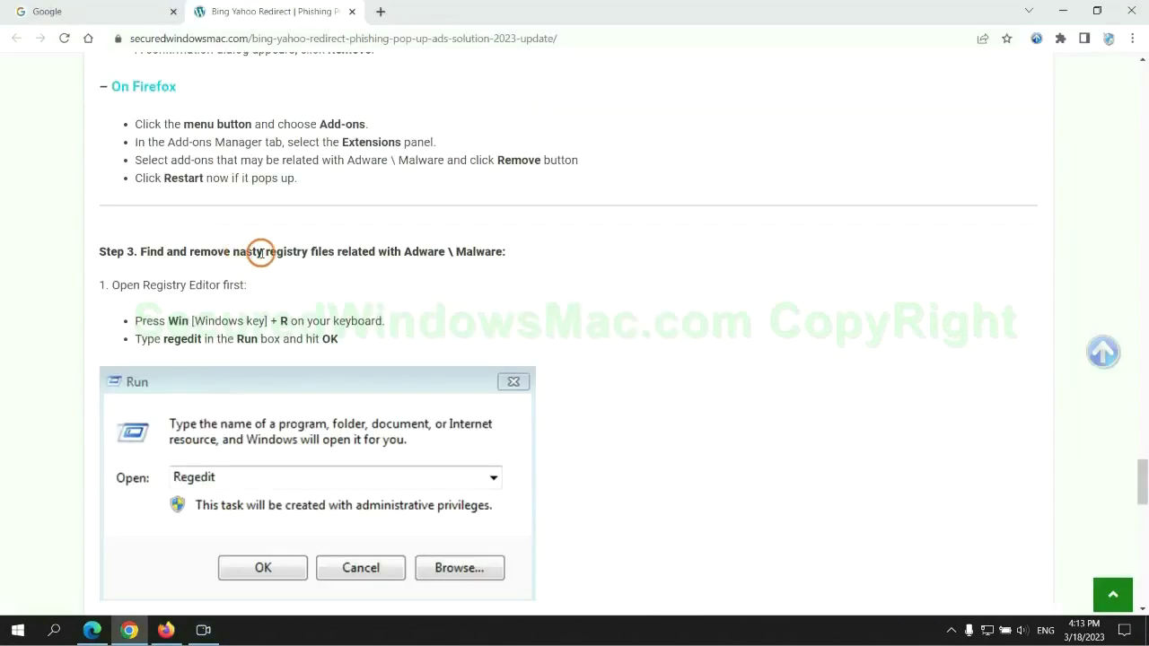
left_click_drag(266, 253, 332, 281)
left_click(332, 281)
Step: Open the Windows Run box and enter regedit
scroll(306, 251, "down", 2)
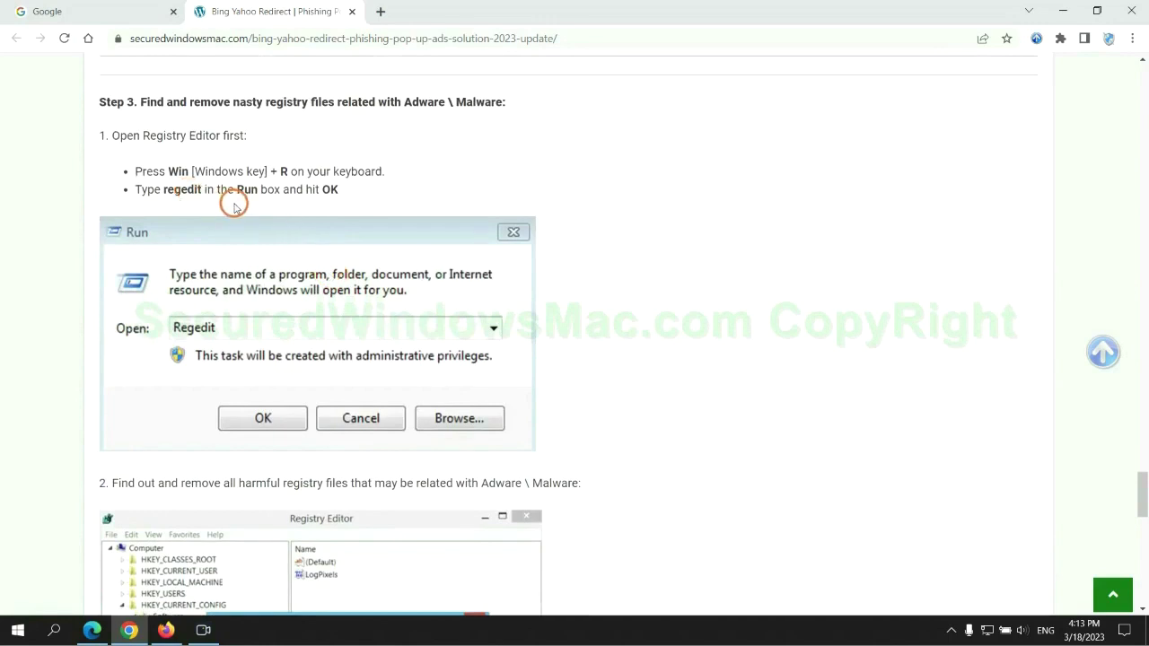
key("super+r")
type("r")
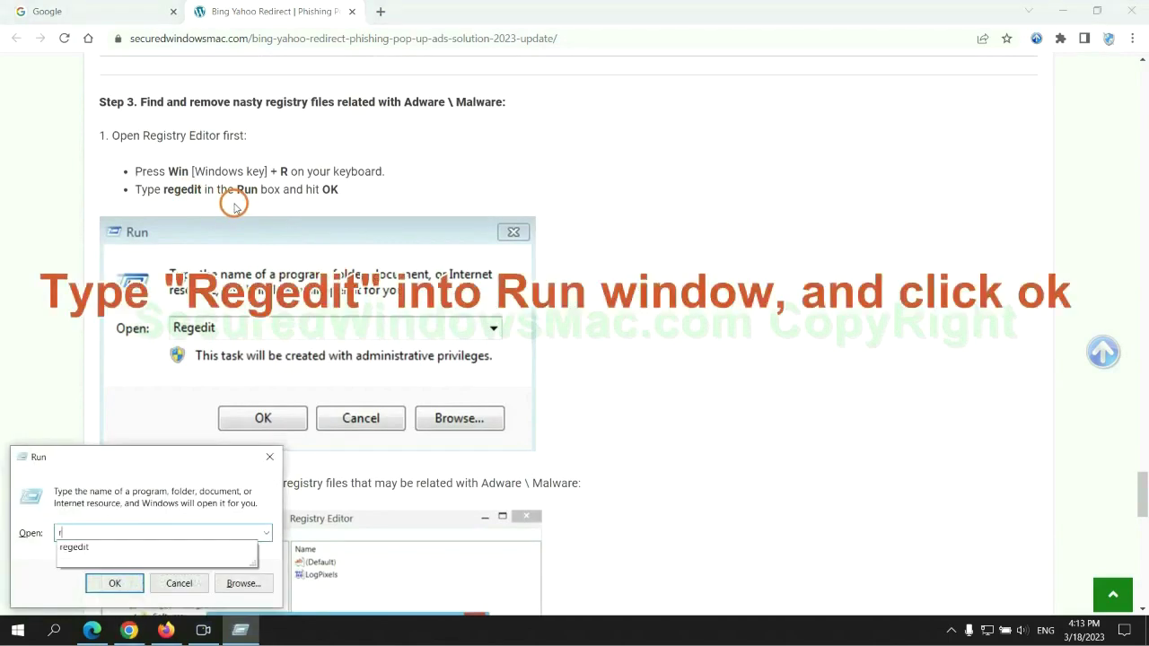
type("egedit")
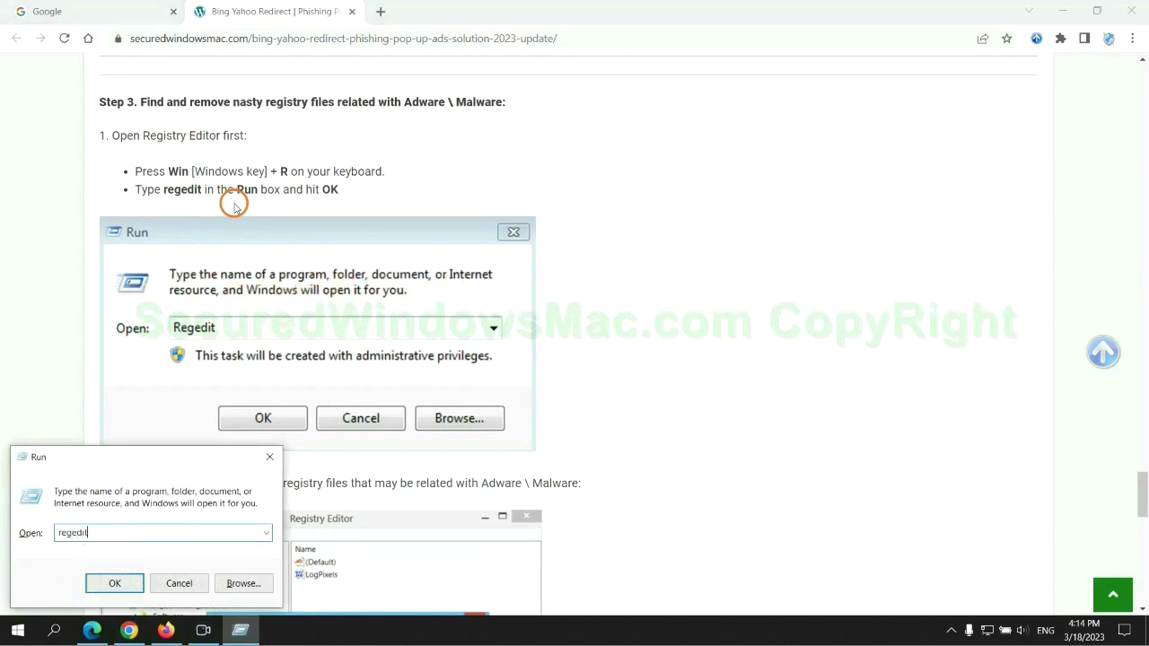
Step: Launch Registry Editor, search the registry for 'App', and bring up actions for StoreAppsOnTaskbar
key("Return")
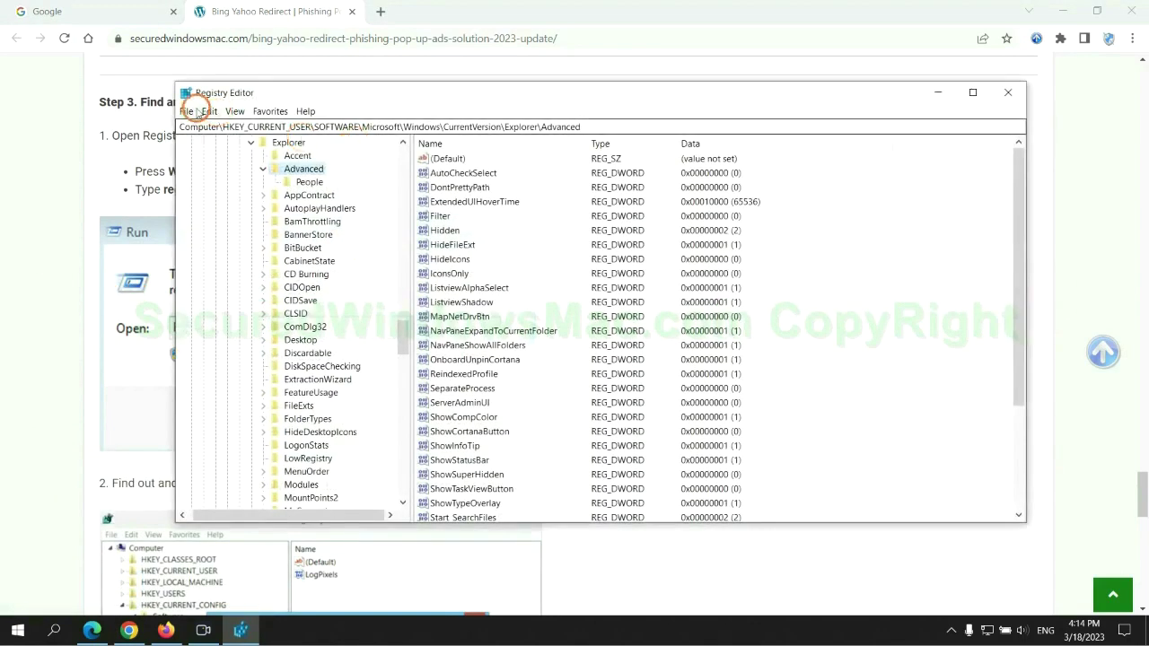
left_click(209, 111)
left_click(247, 213)
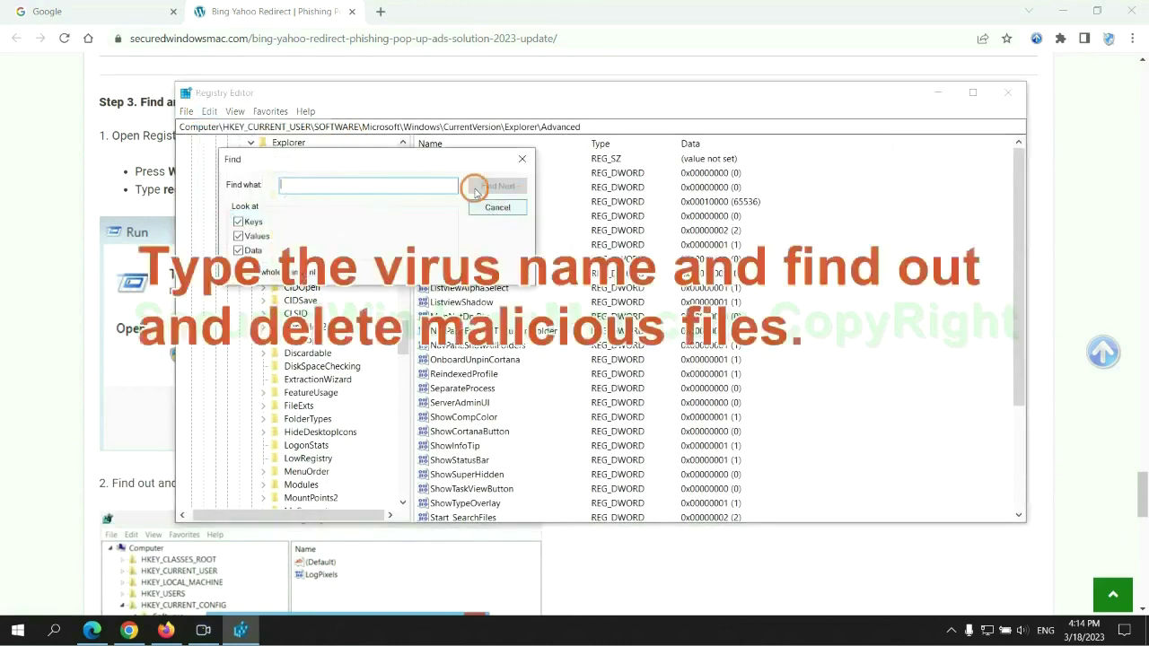
type("Apps")
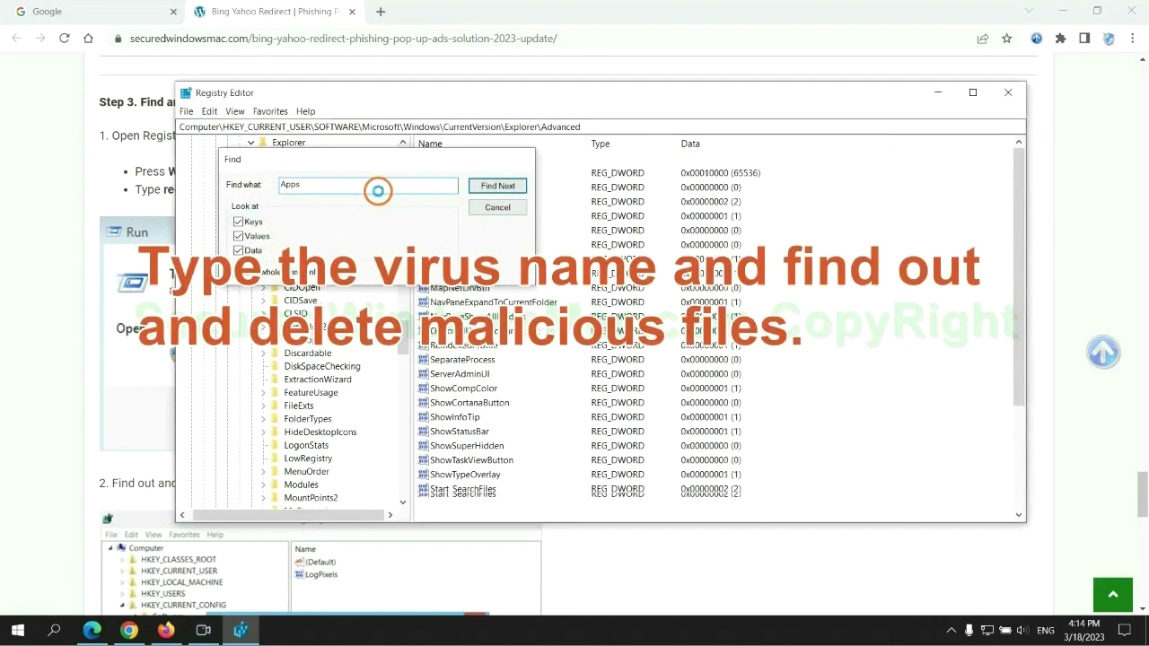
key("Return")
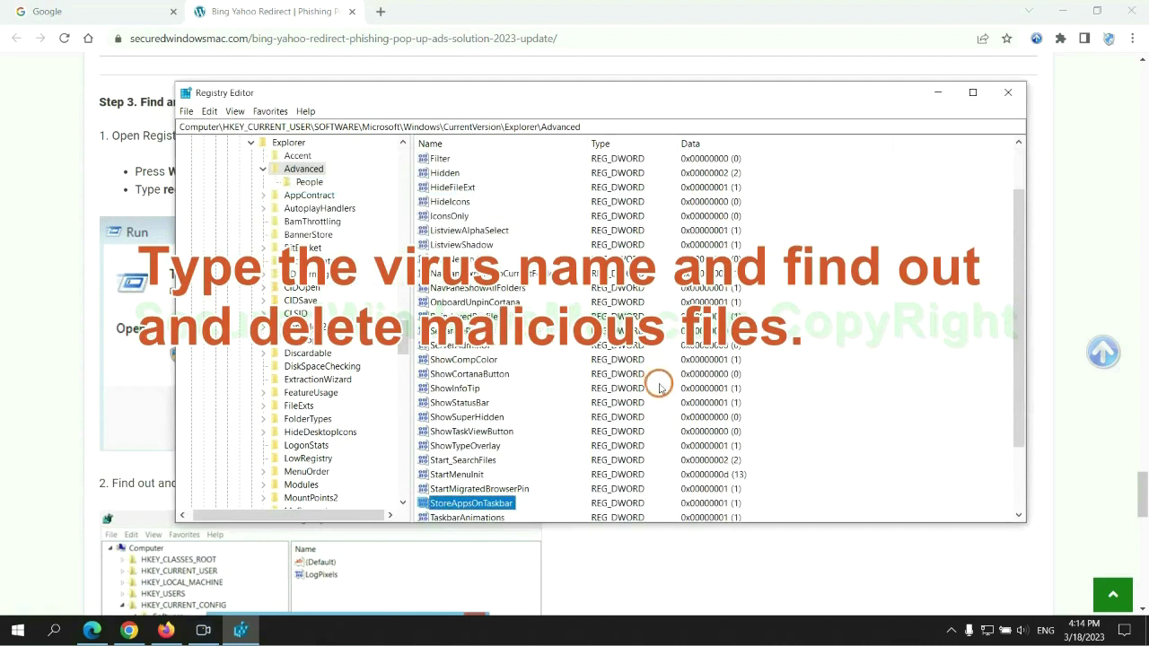
scroll(658, 388, "down", 2)
right_click(517, 420)
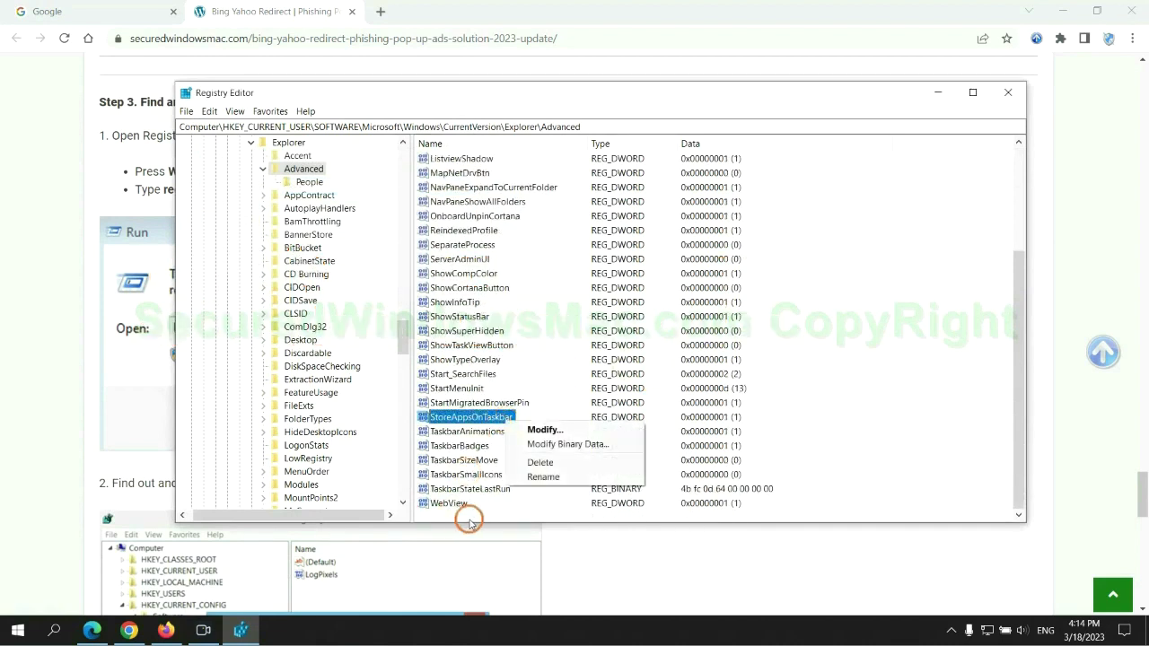
Step: Leave the registry value undeleted and scroll the guide to Step 4's Reset instructions
left_click(541, 463)
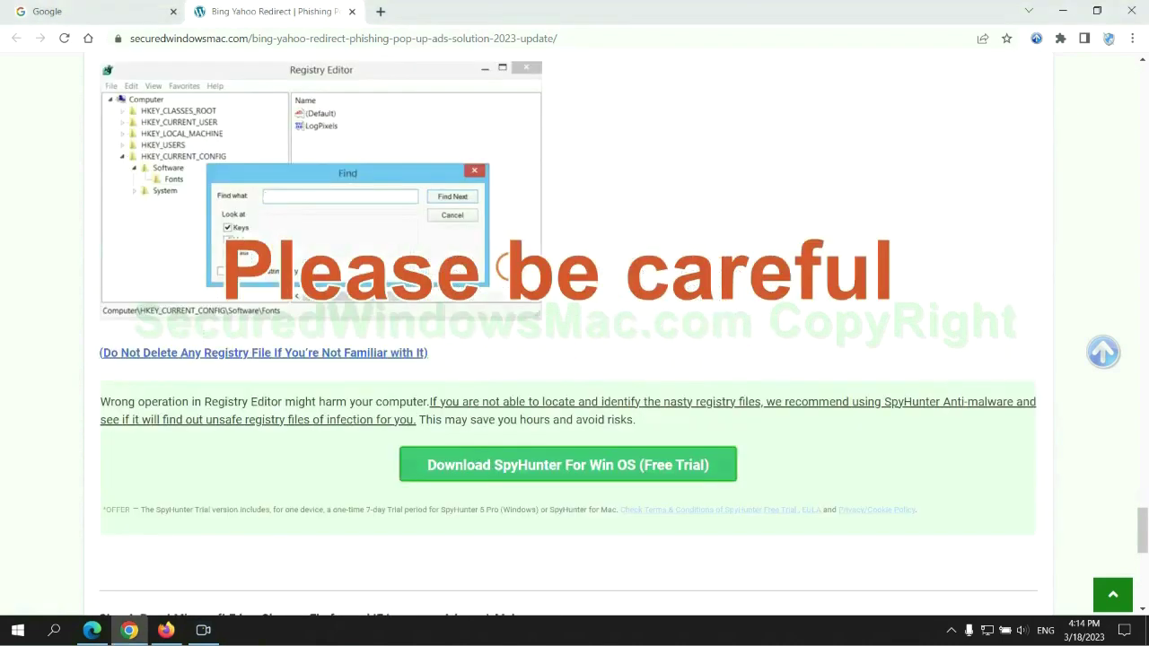
scroll(510, 270, "down", 1)
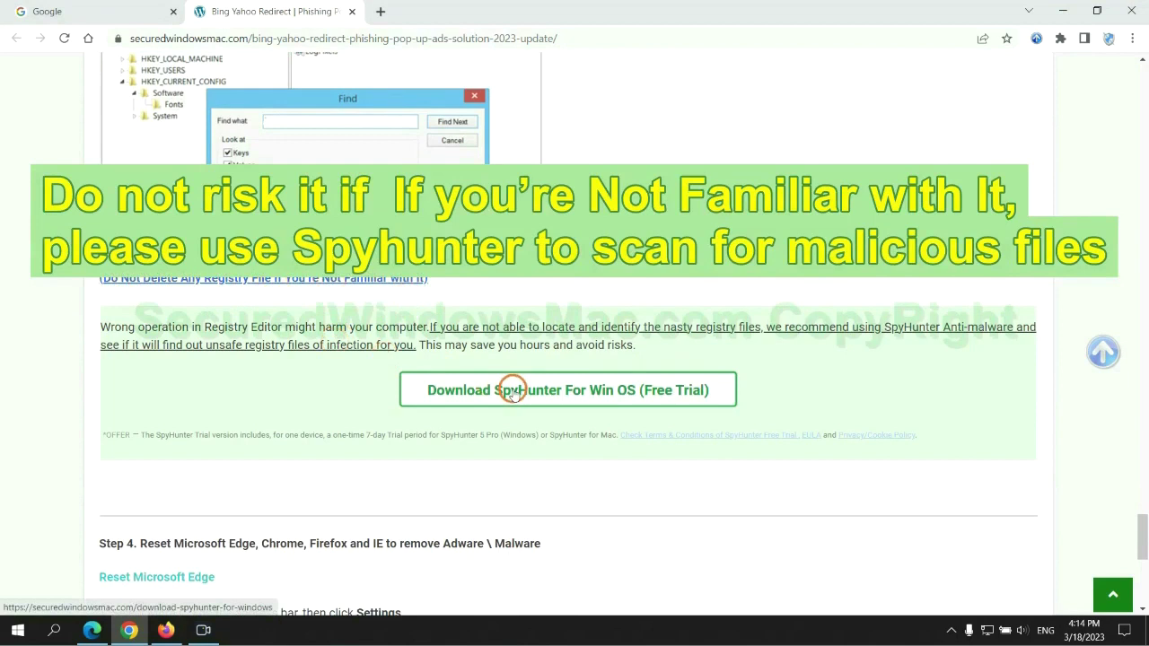
scroll(511, 390, "down", 5)
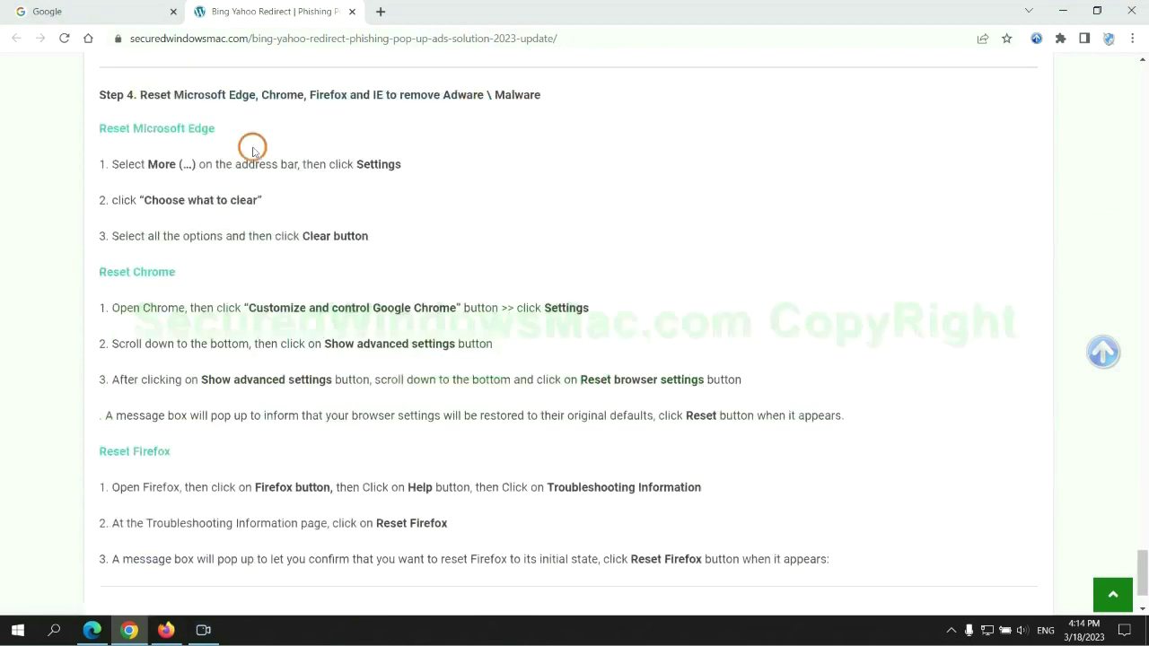
double_click(152, 93)
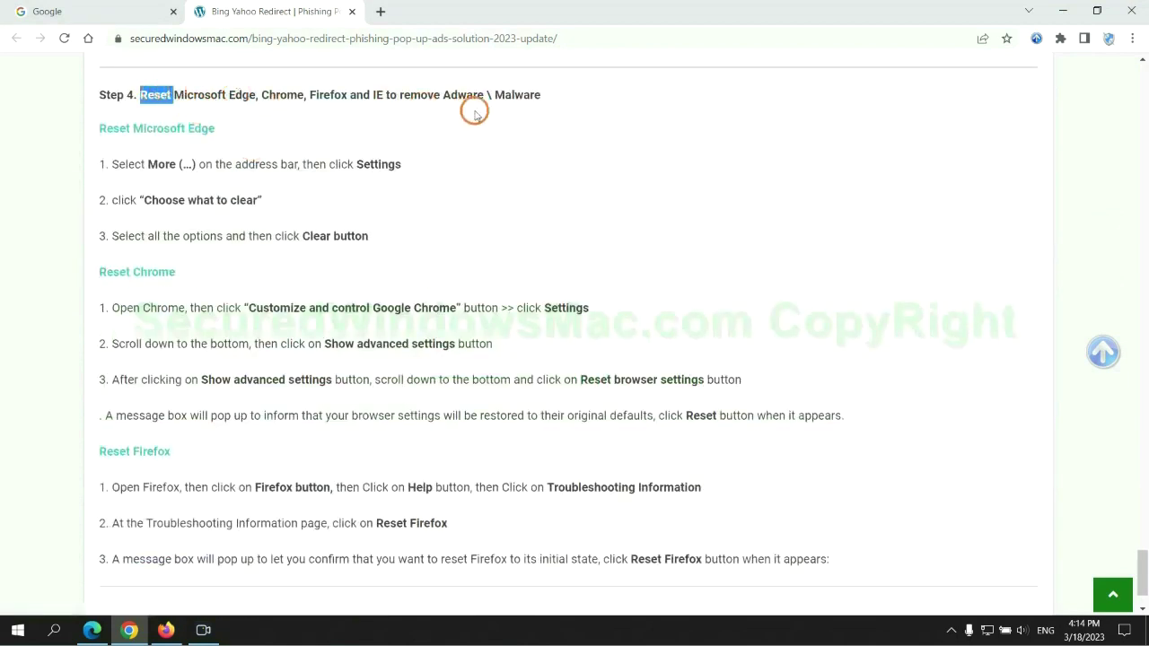
left_click(445, 130)
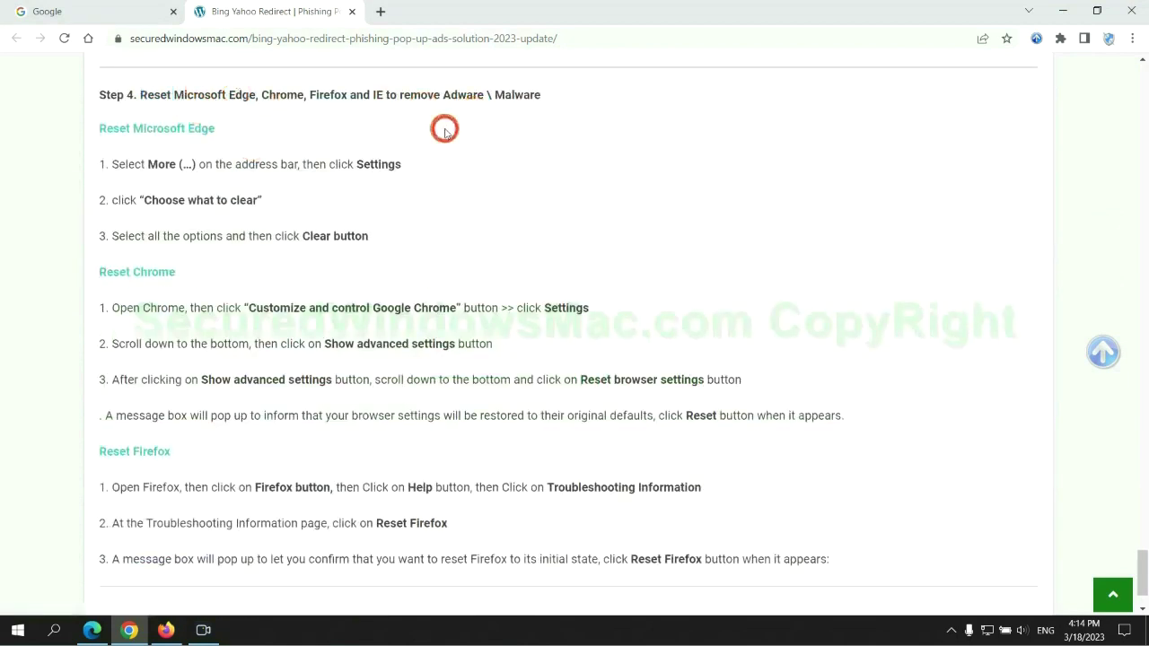
Step: In Edge, open Settings > Privacy, search, and services and choose which browsing data to clear
left_click(90, 628)
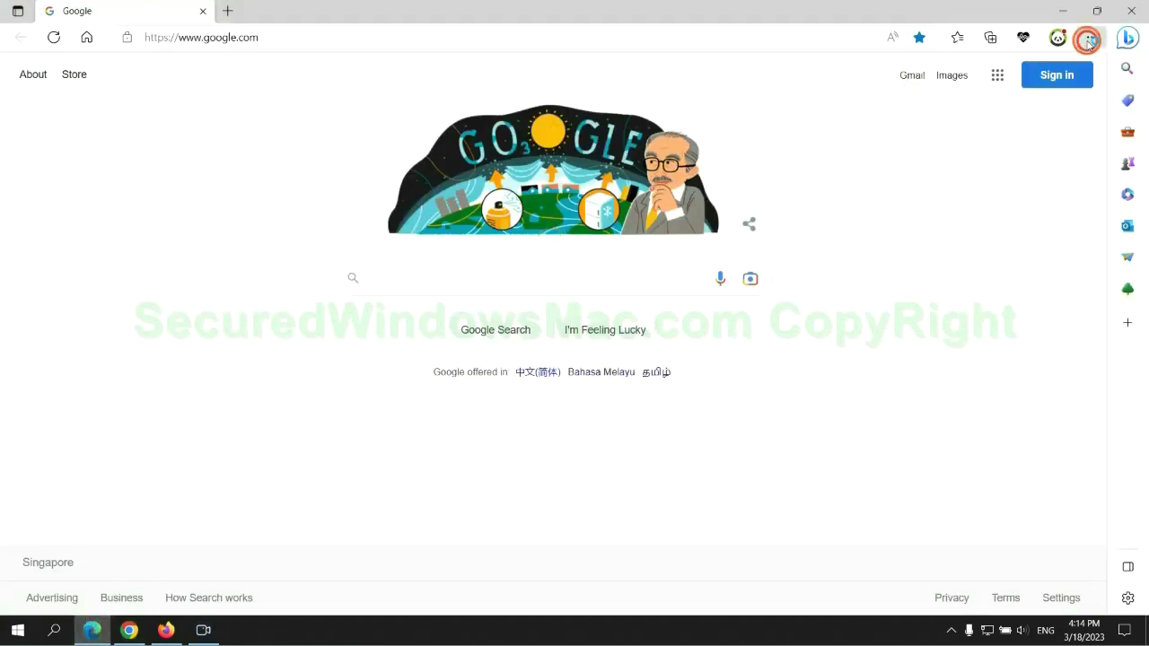
left_click(1087, 41)
left_click(903, 555)
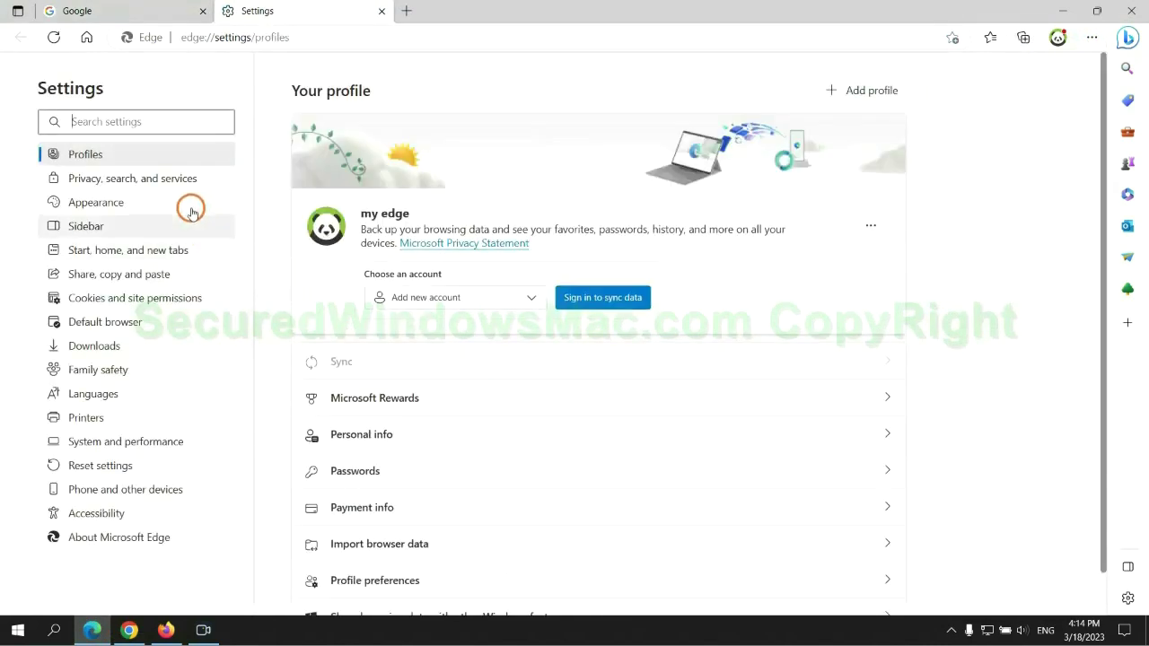
left_click(187, 182)
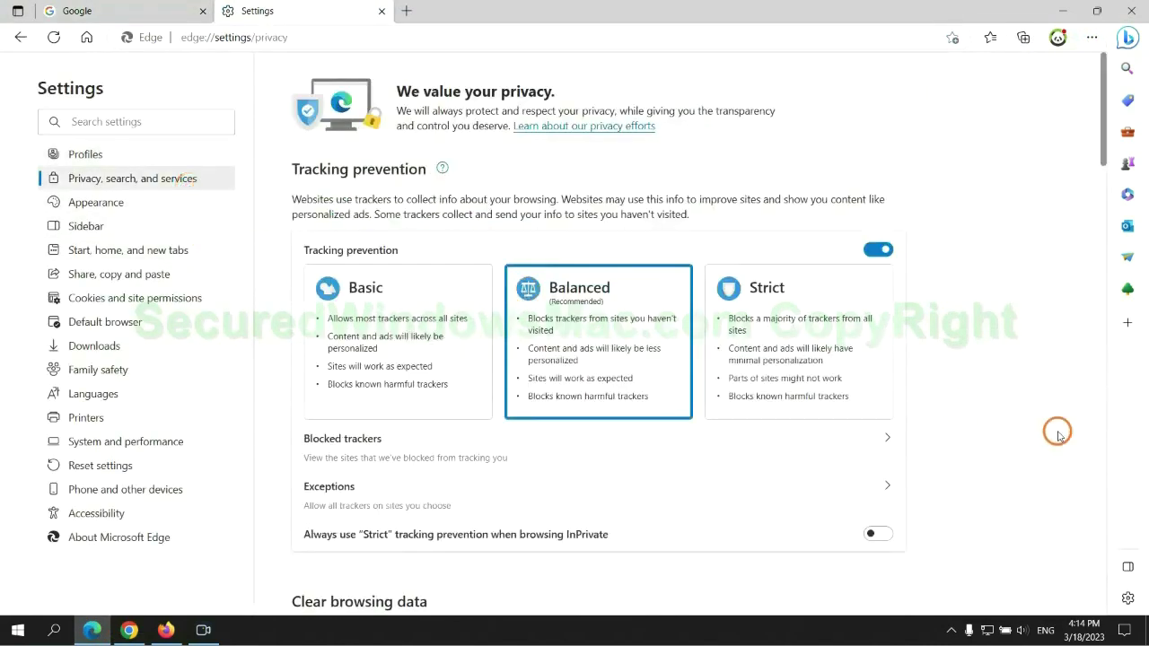
scroll(1057, 435, "down", 3)
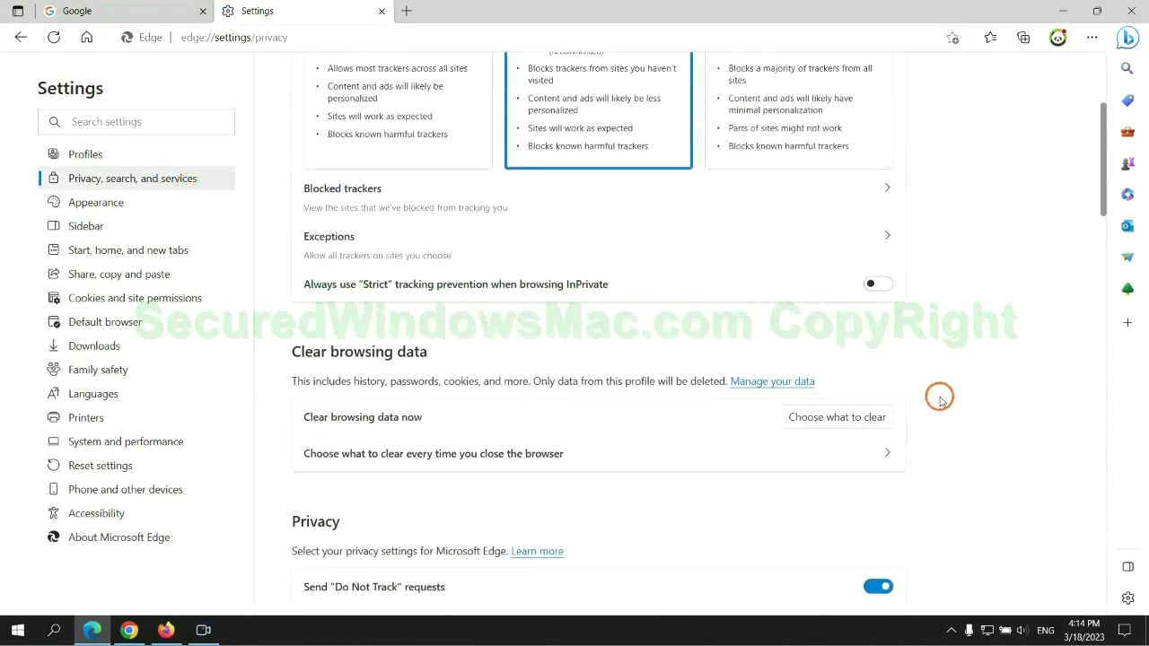
left_click(852, 418)
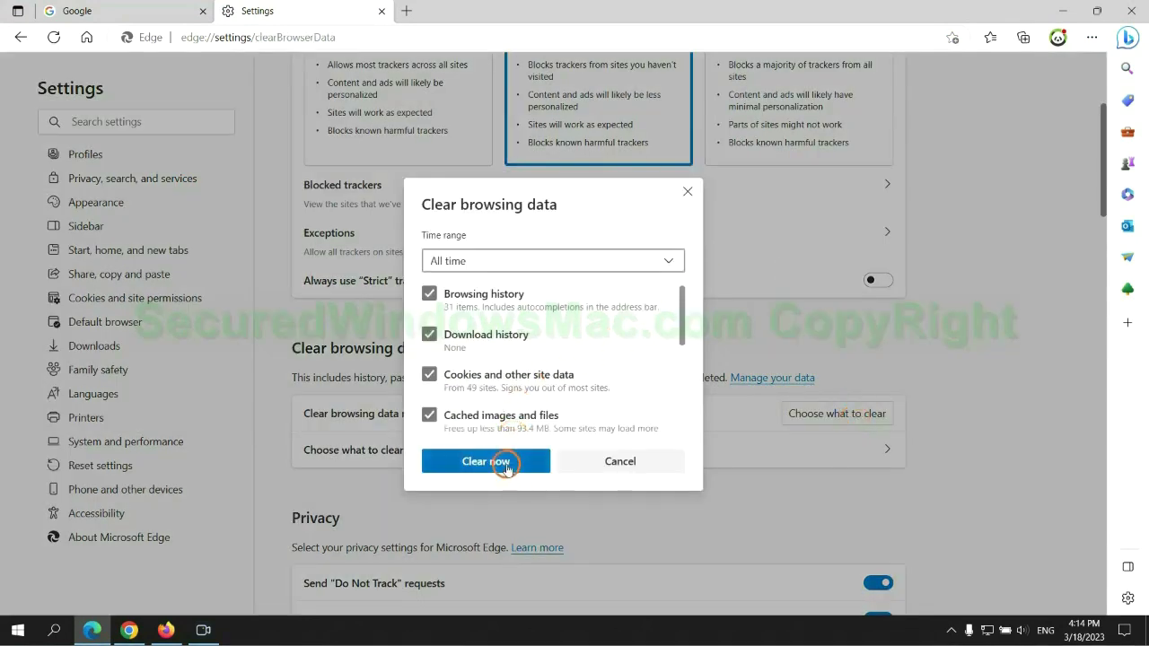
Step: In Chrome settings, search 'reset' and confirm restoring settings to their original defaults
left_click(130, 630)
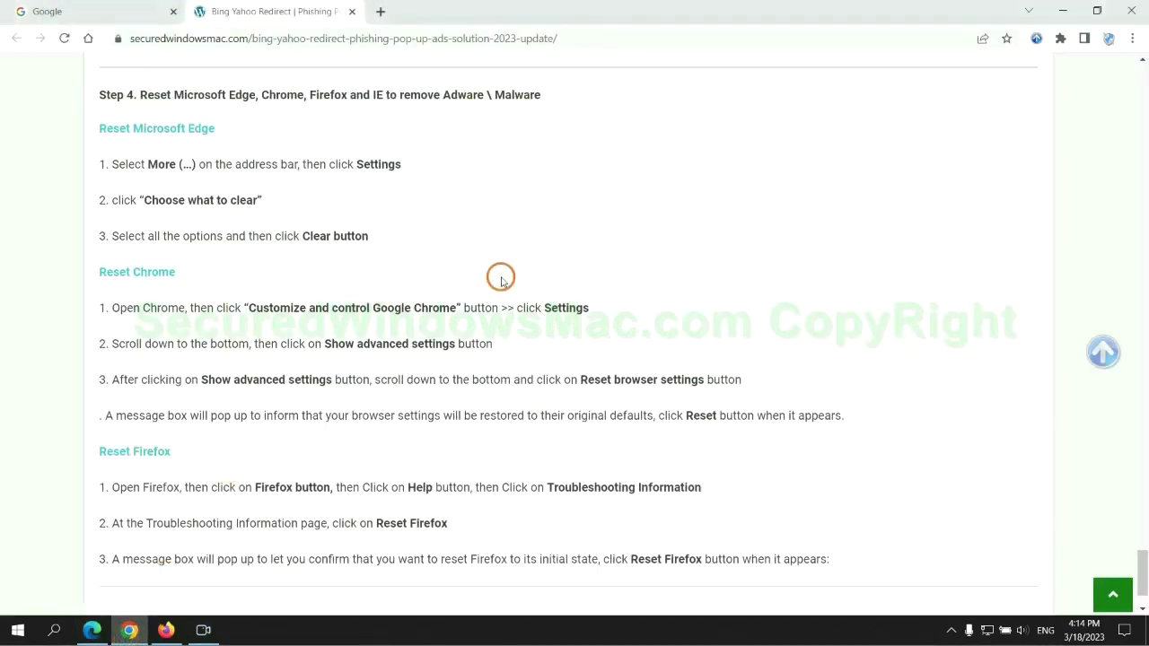
left_click(1132, 42)
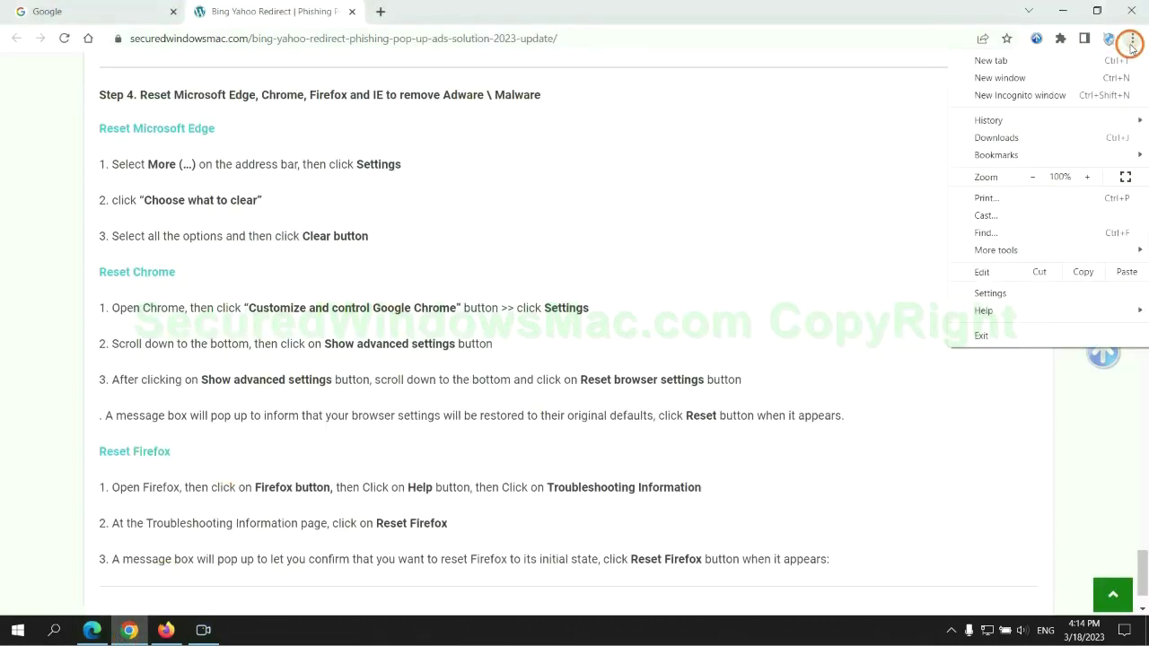
left_click(993, 291)
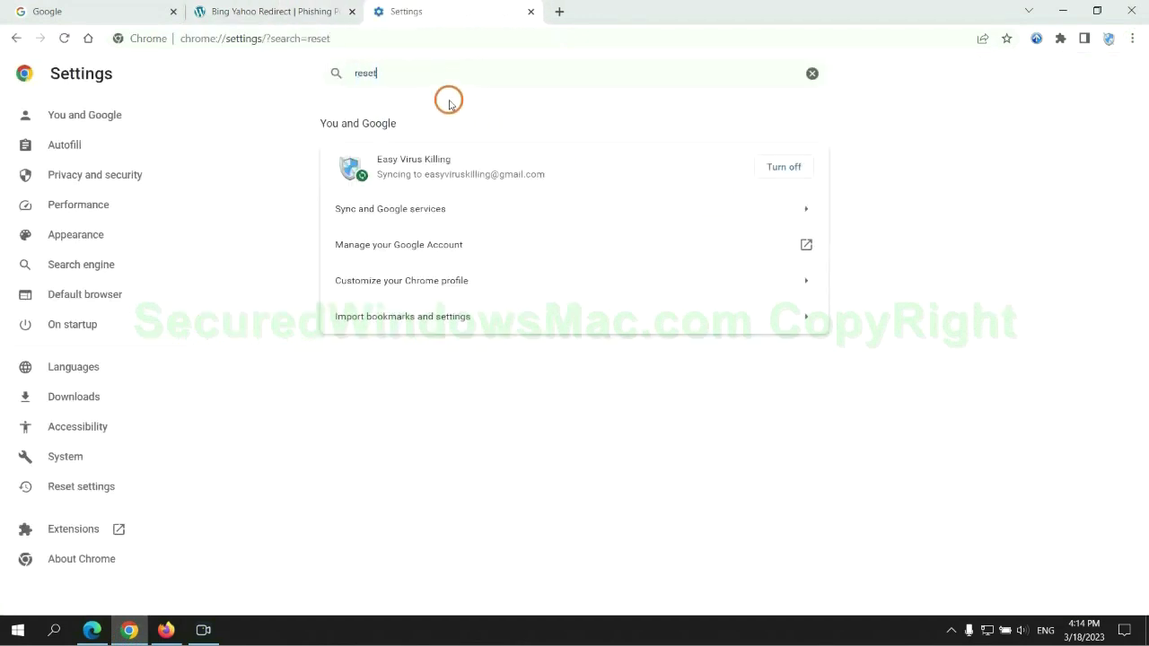
type("reset")
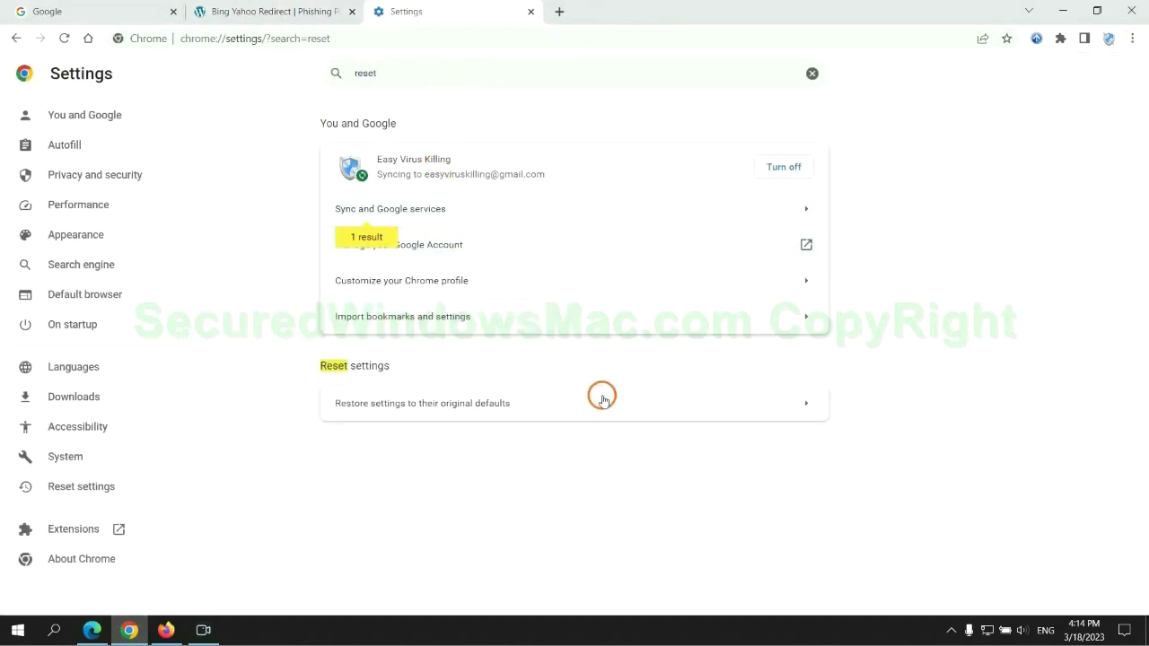
left_click(601, 401)
left_click(710, 391)
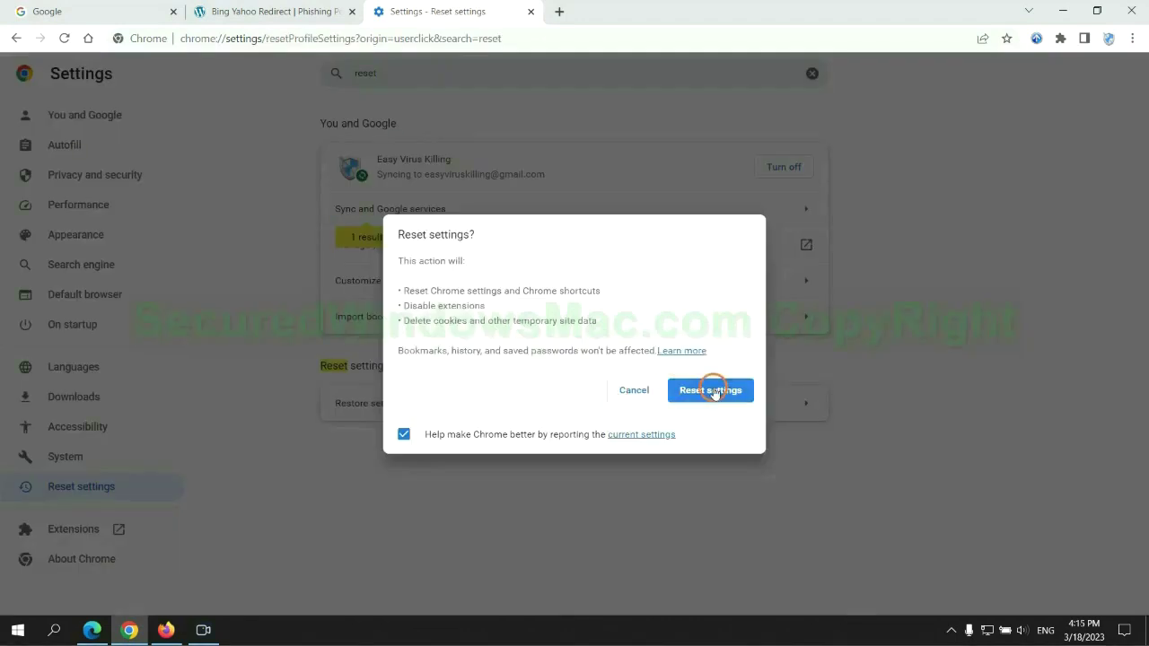
Step: In Firefox, open Help > More troubleshooting information and start Refresh Firefox
left_click(163, 629)
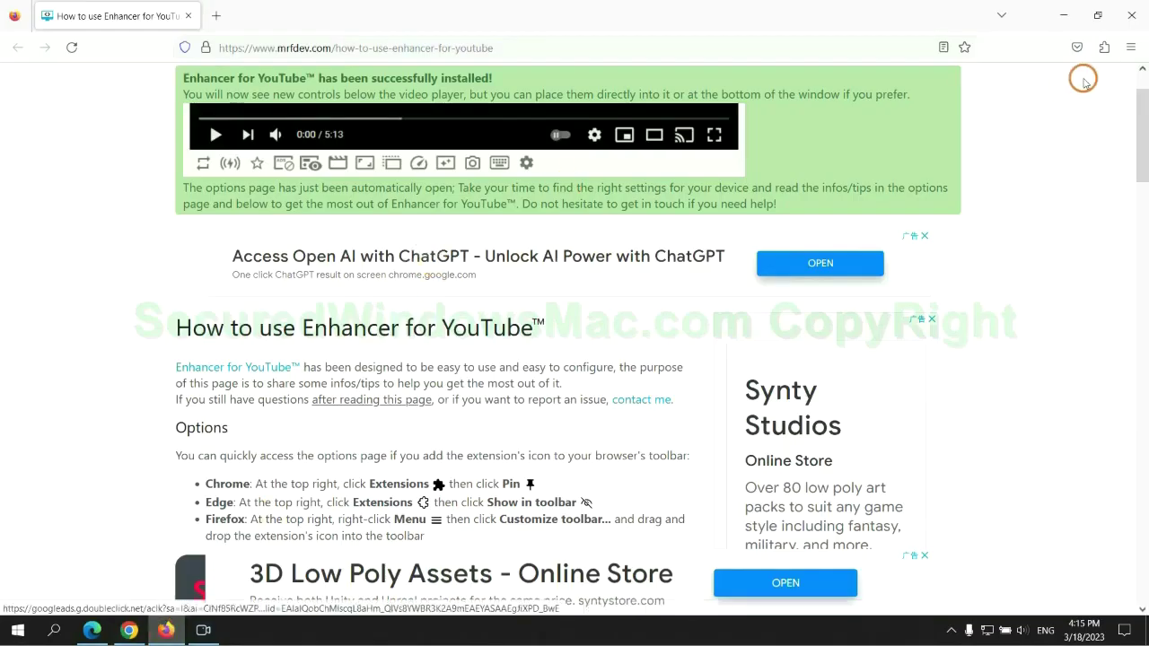
left_click(1128, 51)
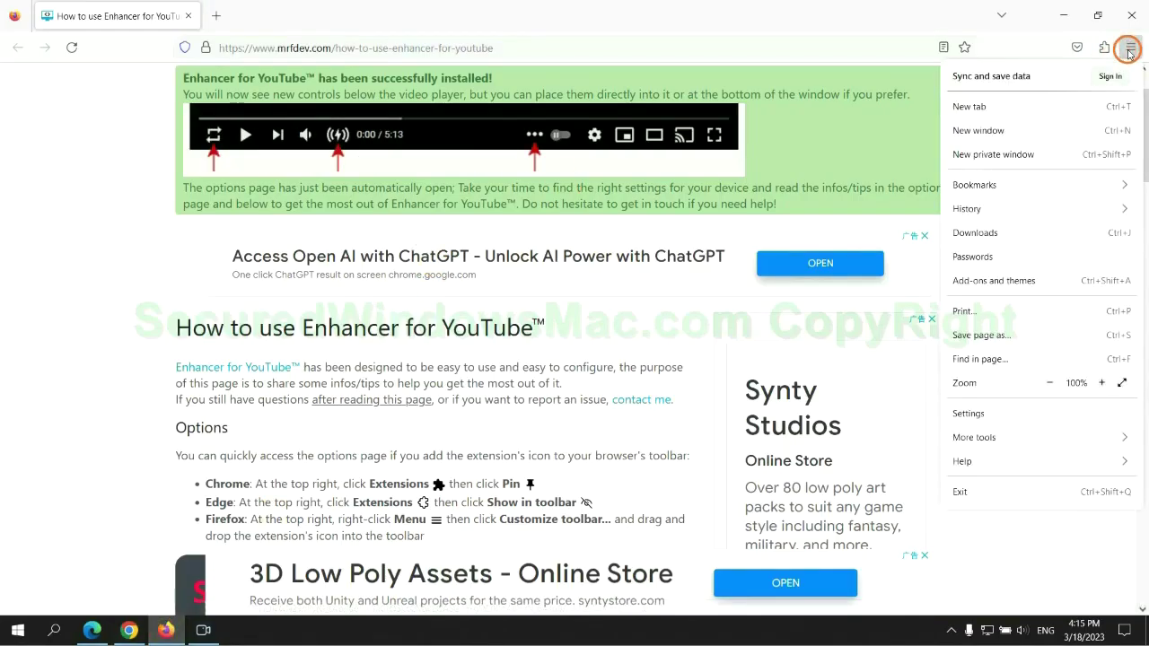
left_click(969, 460)
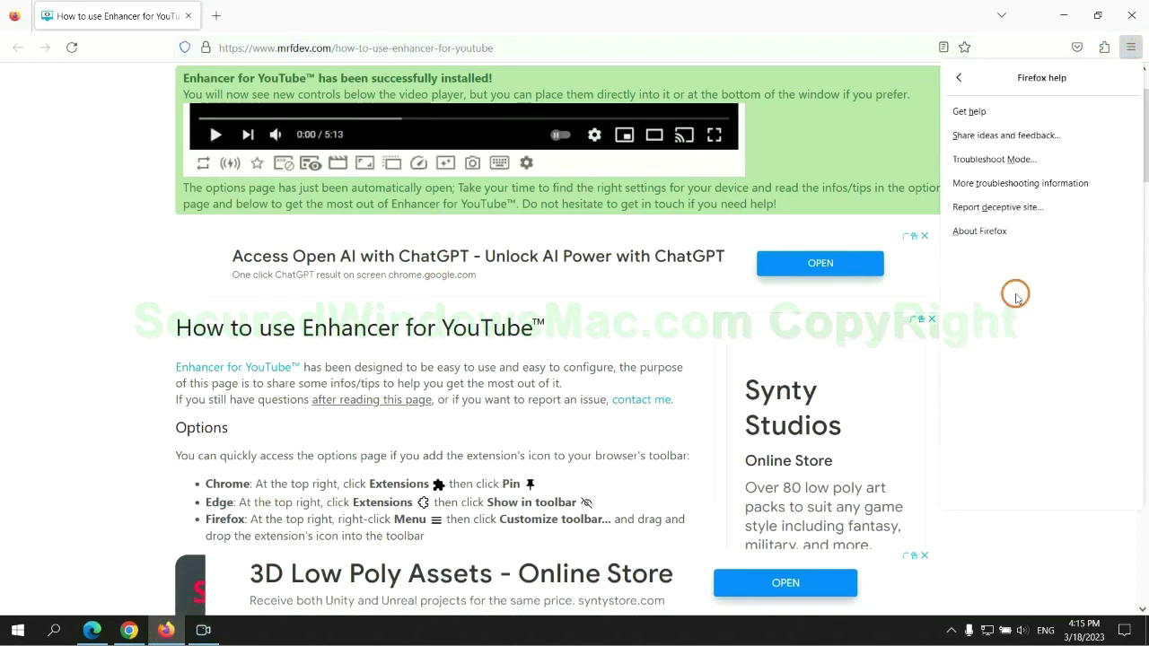
left_click(1023, 181)
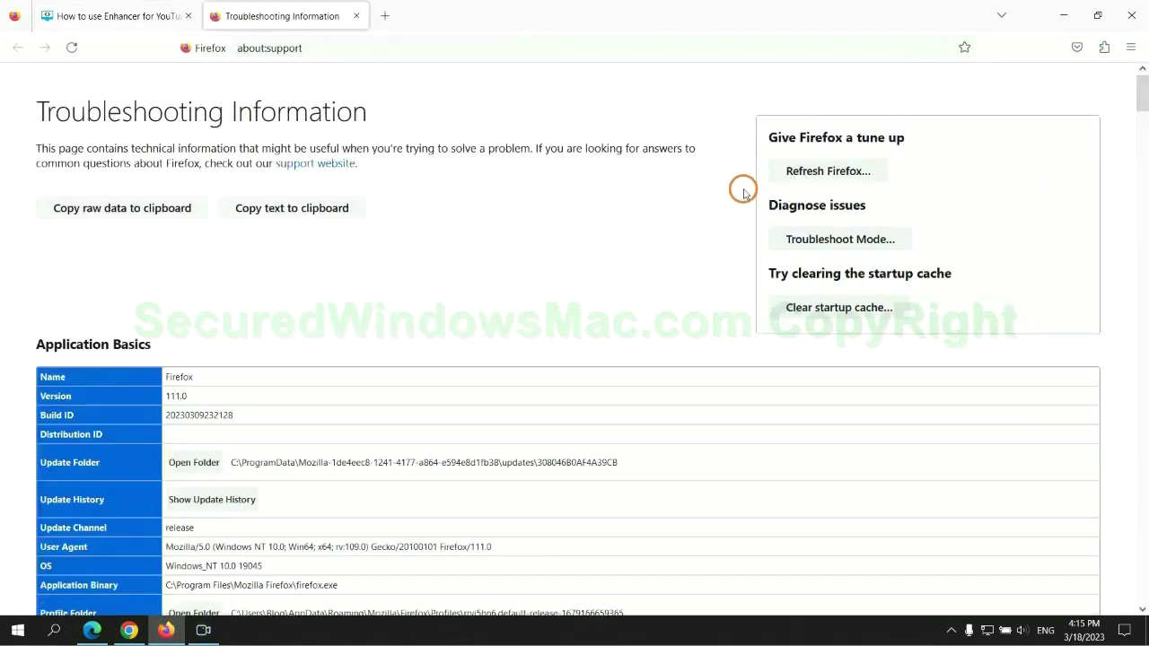
left_click(794, 174)
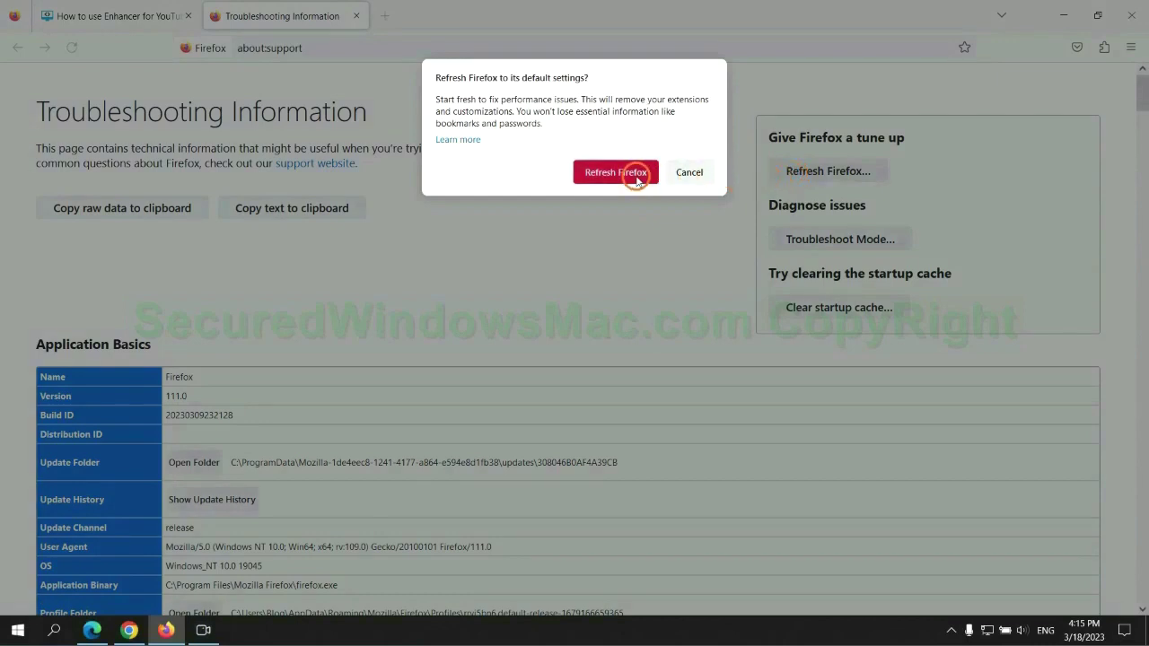
Step: Bring the Chrome window back to the front
left_click(129, 629)
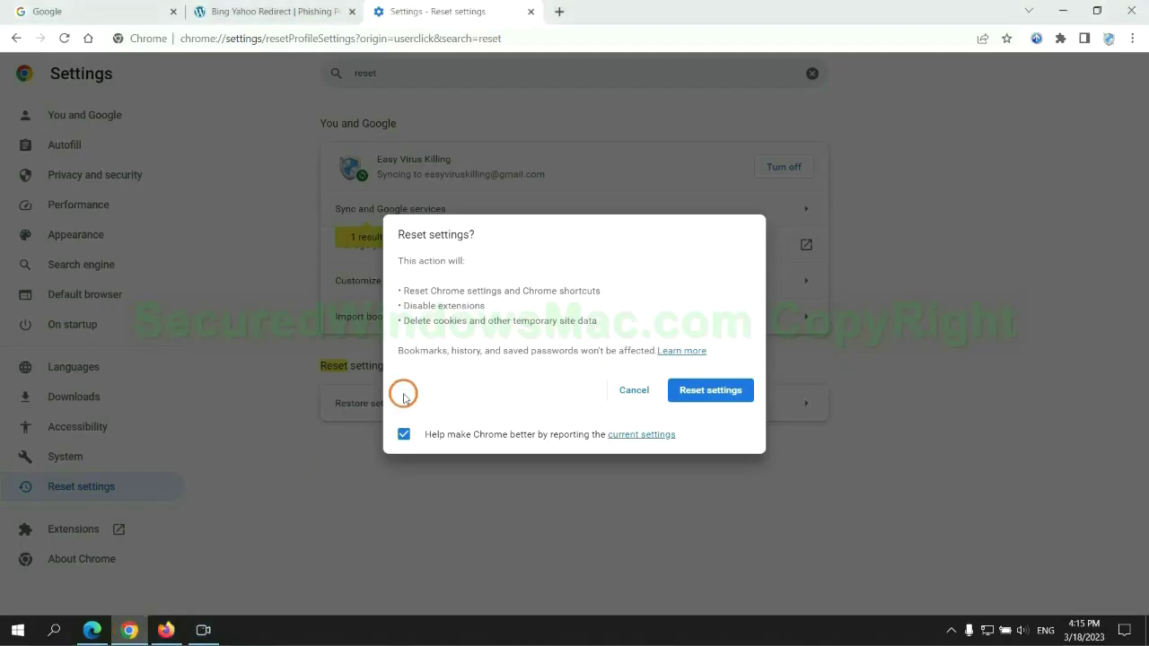